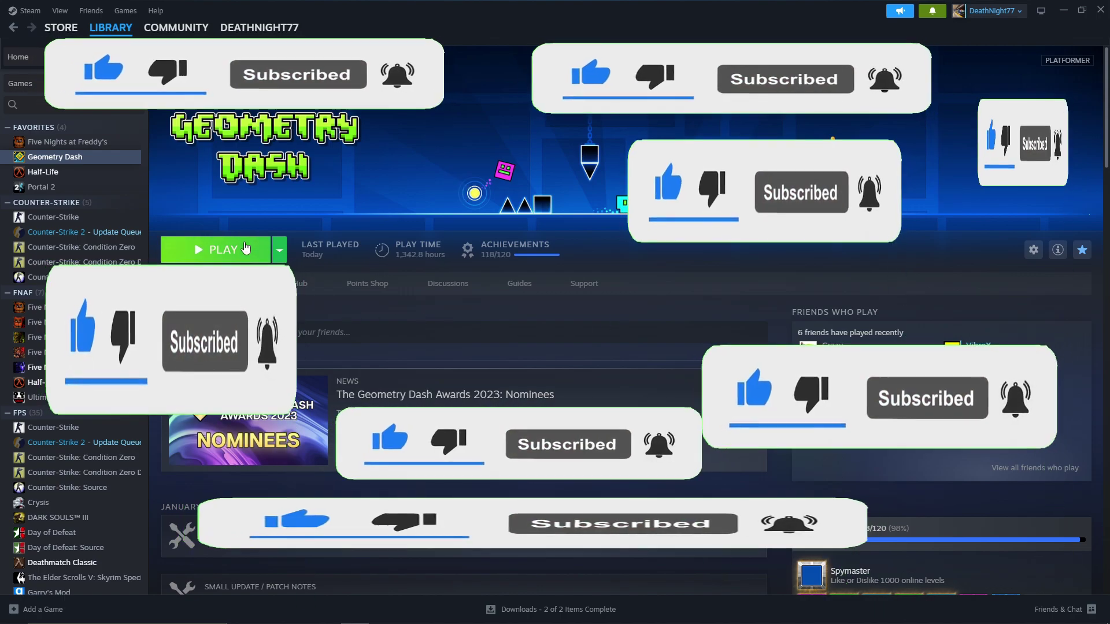
# Launch Geometry Dash from the Steam library and dismiss its crash report.
pyautogui.click(245, 248)
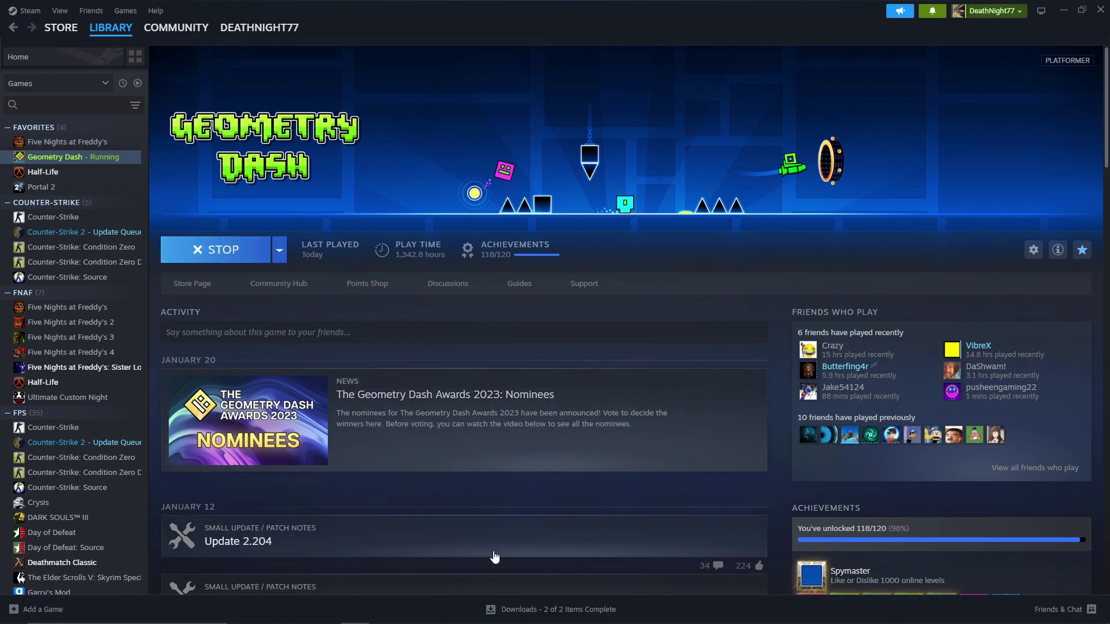
pyautogui.moveTo(455, 619)
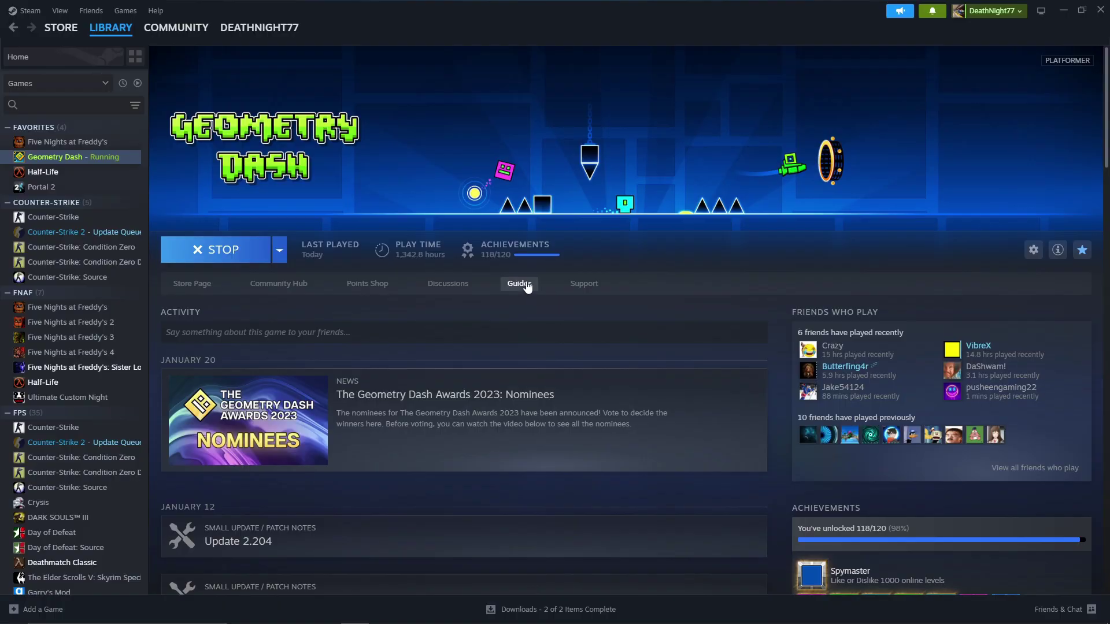
pyautogui.hotkey('alt', 'Tab')
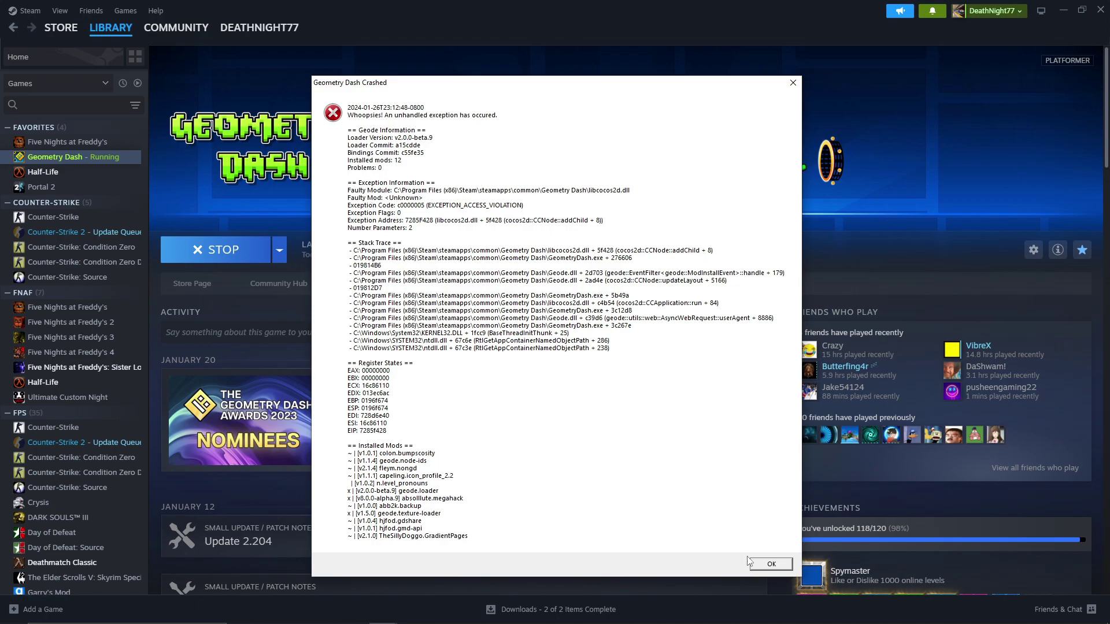
pyautogui.click(772, 564)
# Open Geometry Dash's local files from the library and maximise the folder window.
pyautogui.rightClick(78, 163)
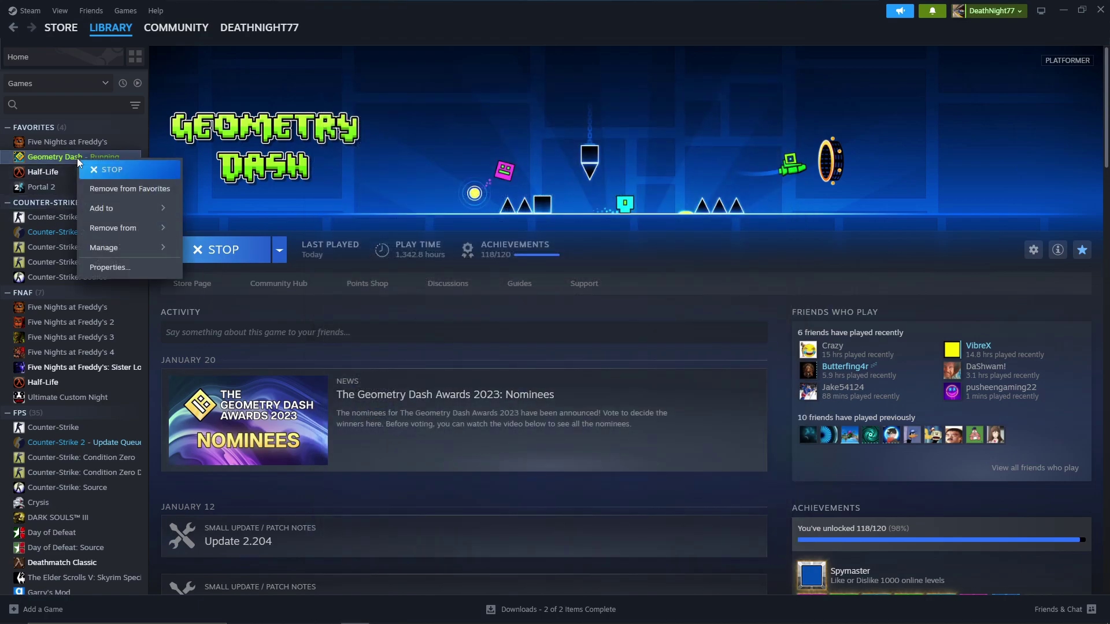
pyautogui.moveTo(115, 254)
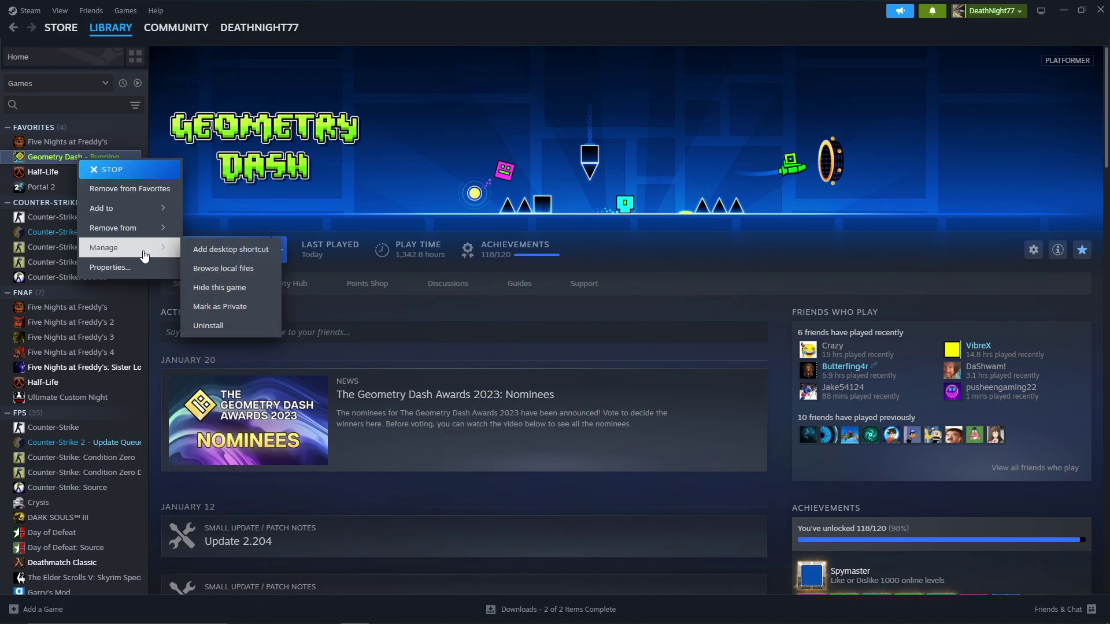
pyautogui.click(207, 266)
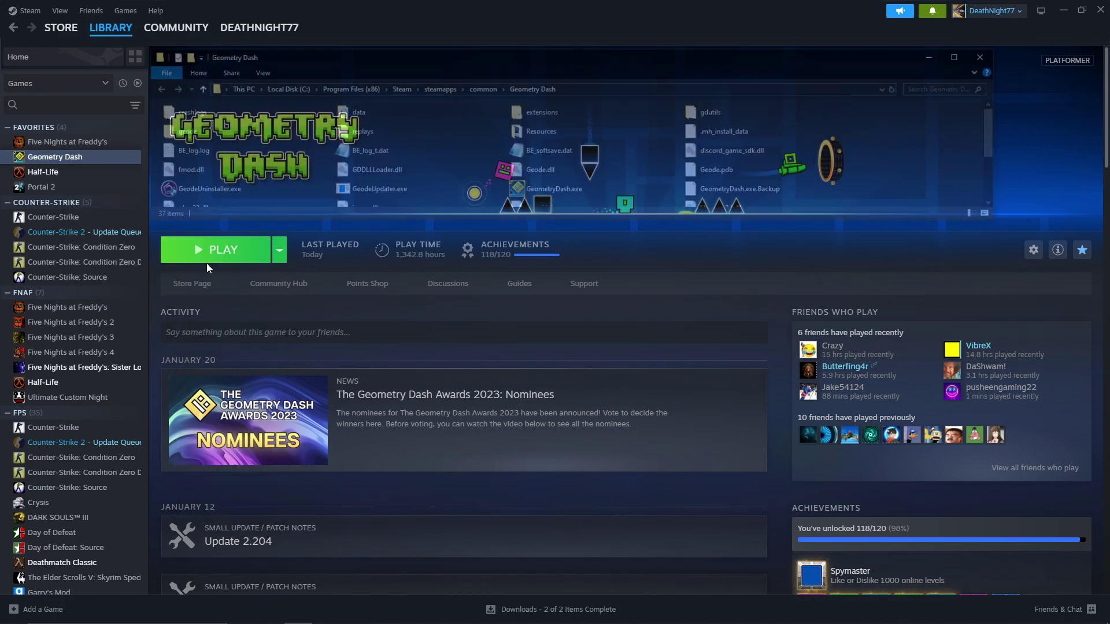
pyautogui.click(964, 56)
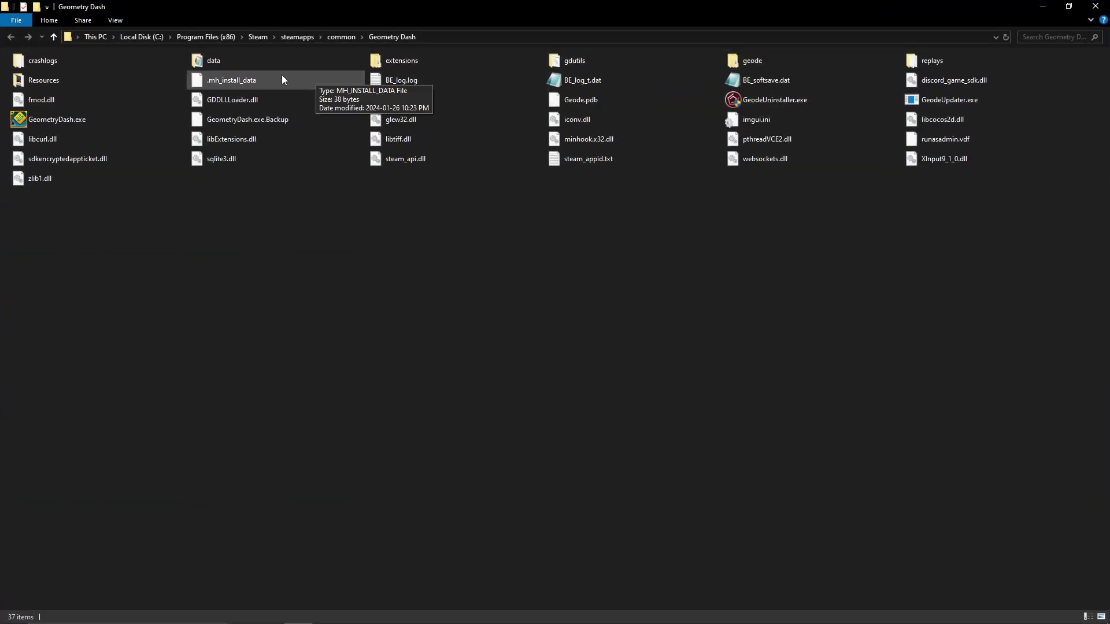
# Go to the packs folder under geode, config, geode.texture-loader.
pyautogui.doubleClick(778, 61)
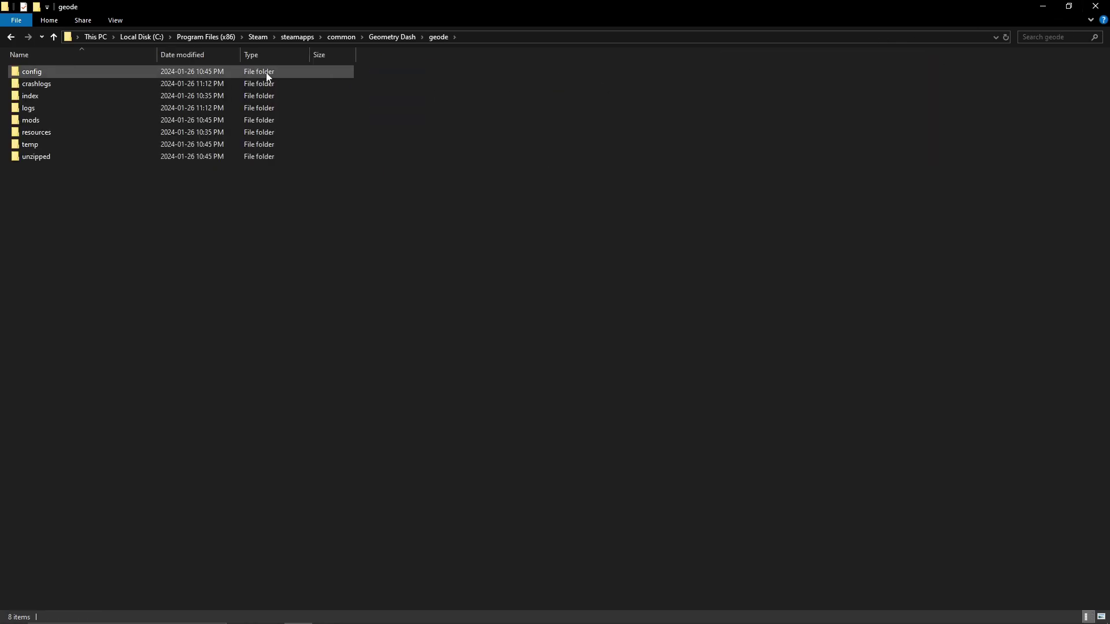
pyautogui.doubleClick(266, 72)
pyautogui.doubleClick(246, 73)
pyautogui.doubleClick(244, 73)
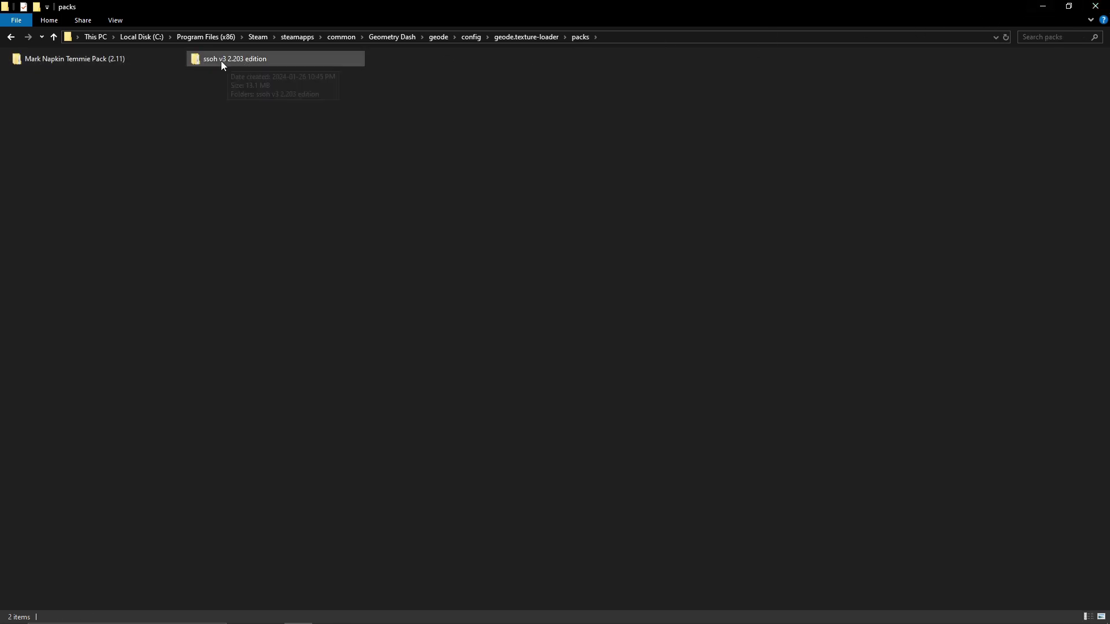
# Shrink the folder window, reveal the desktop and move the Mark Napkin Temmie Pack (2.11) folder out of packs onto it.
pyautogui.click(1068, 7)
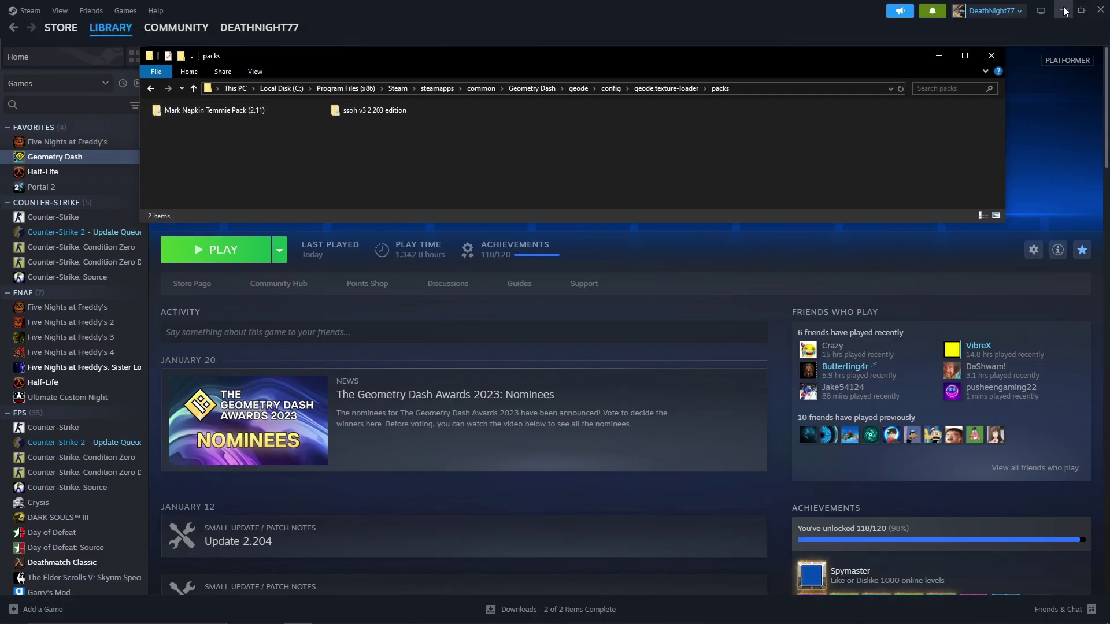
pyautogui.press('super+Home')
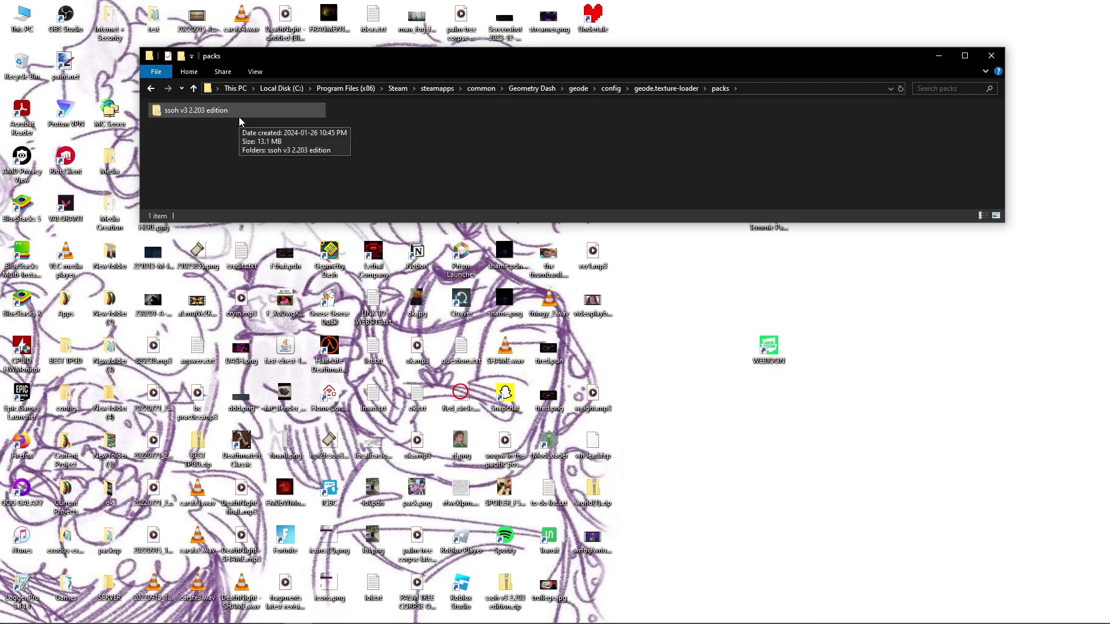
# Switch back to Steam and launch Geometry Dash again.
pyautogui.hotkey('alt', 'Tab')
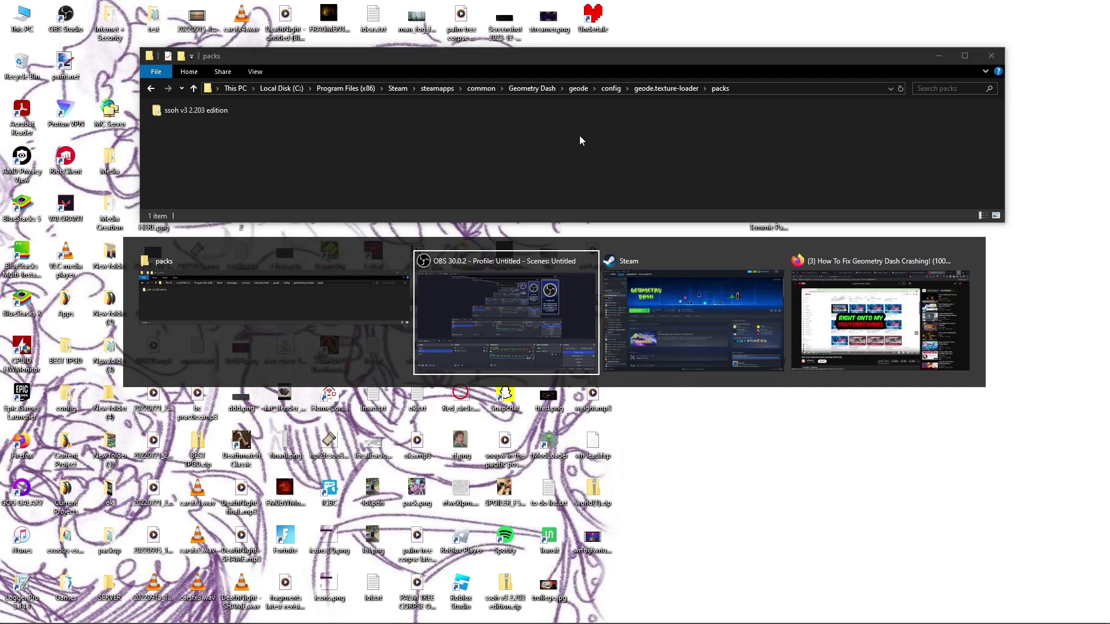
pyautogui.hotkey('alt', 'Tab')
pyautogui.press('Tab')
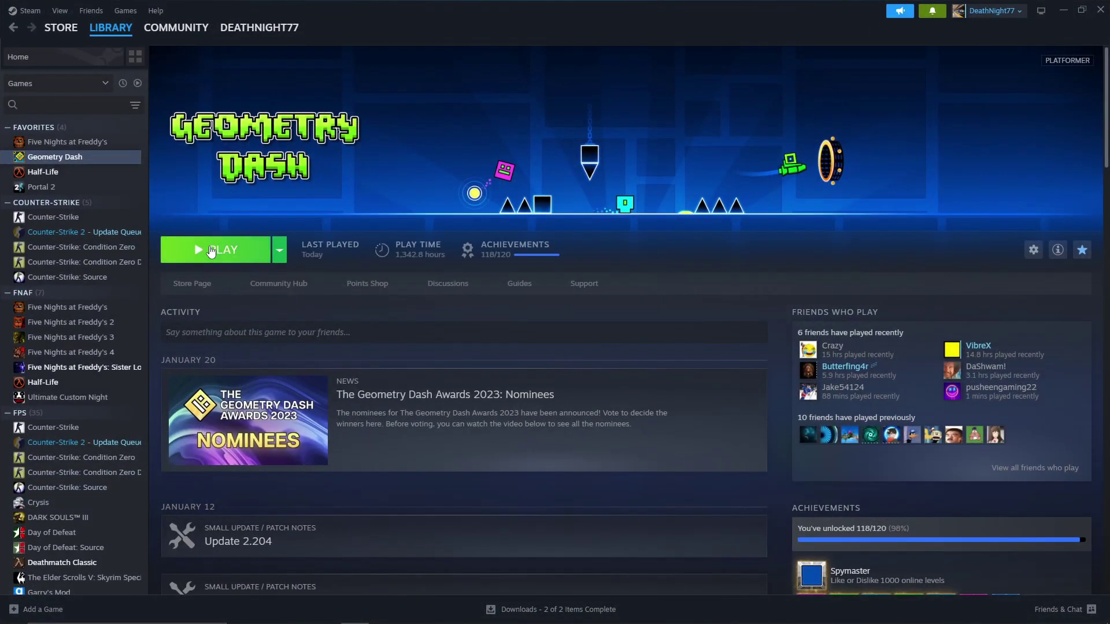
pyautogui.click(211, 251)
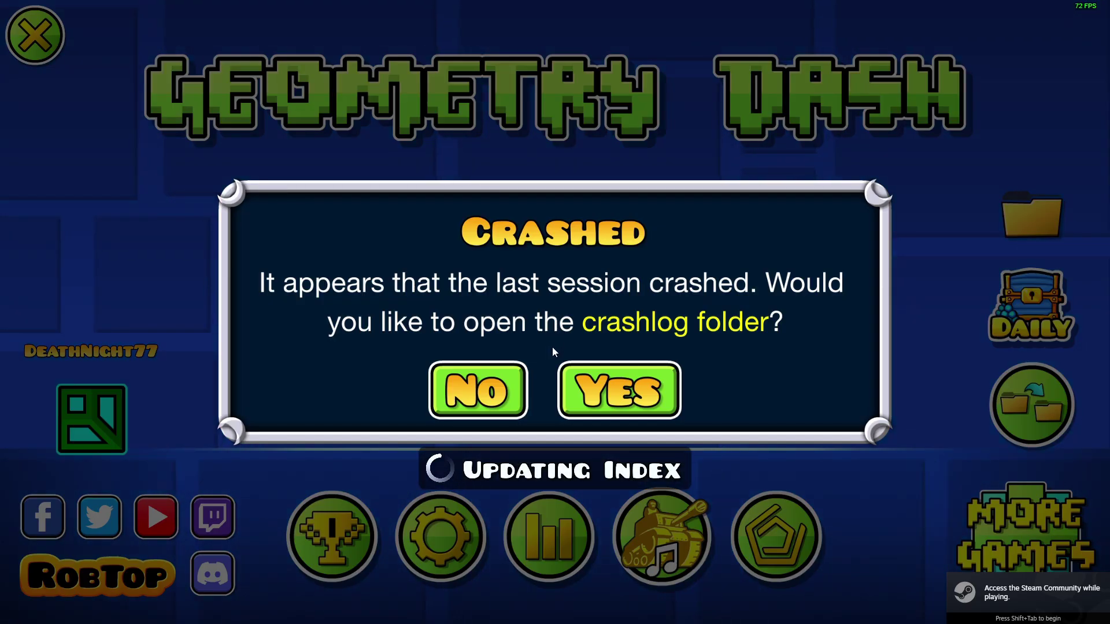
# Decline opening the crashlog folder and quit Geometry Dash.
pyautogui.click(478, 389)
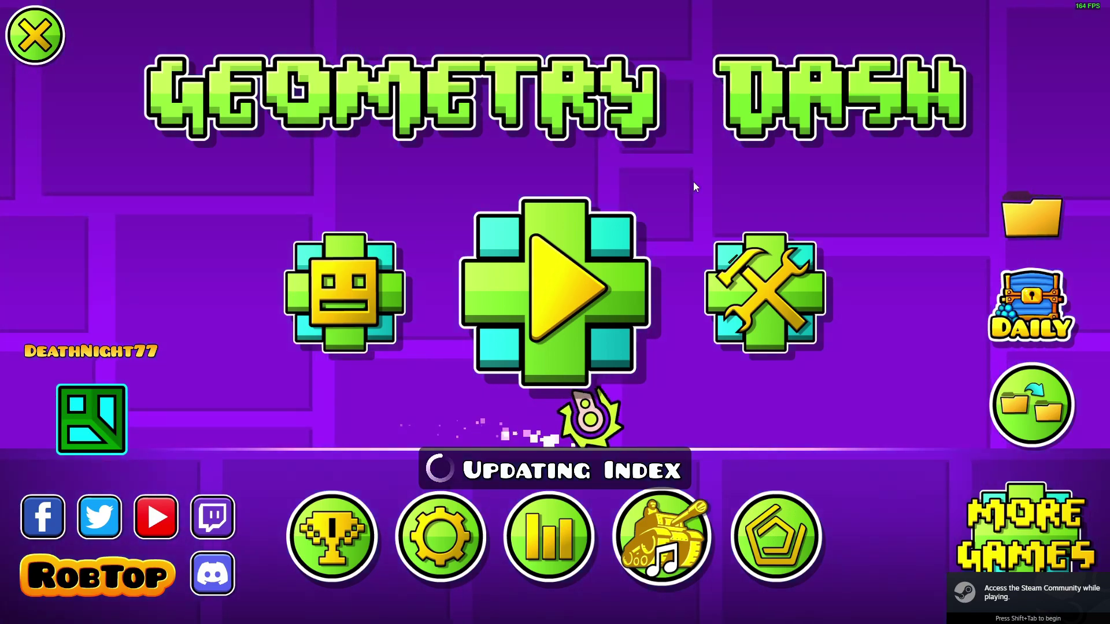
pyautogui.press('Escape')
pyautogui.click(626, 388)
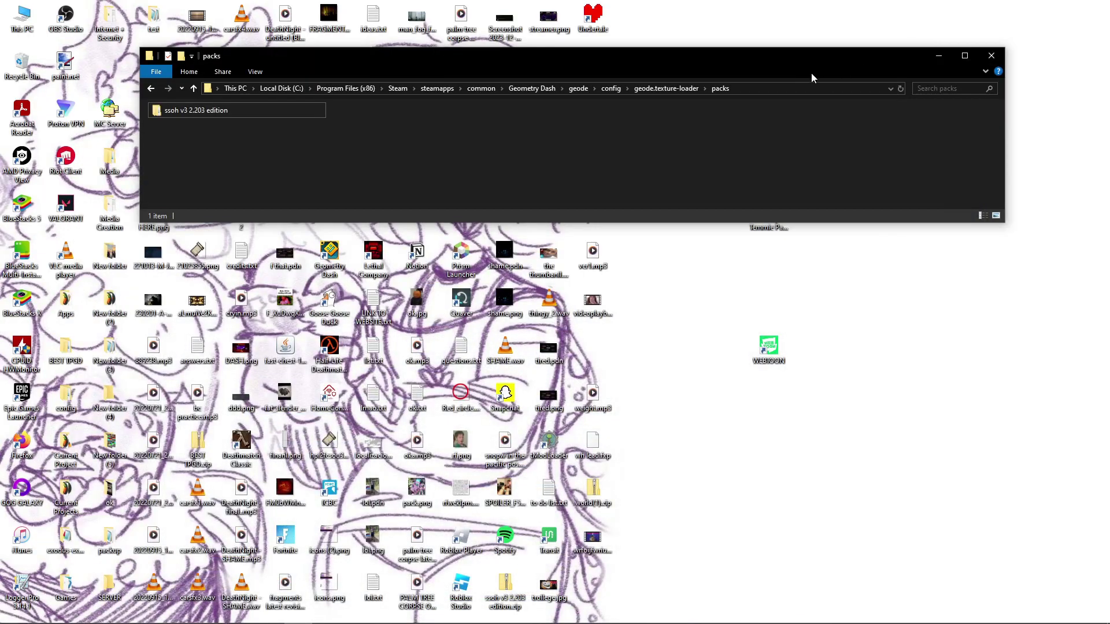
# Open the inner Mark Napkin Temmie Pack (2.11) folder from the desktop, place its window below the packs window and view its files.
pyautogui.click(776, 241)
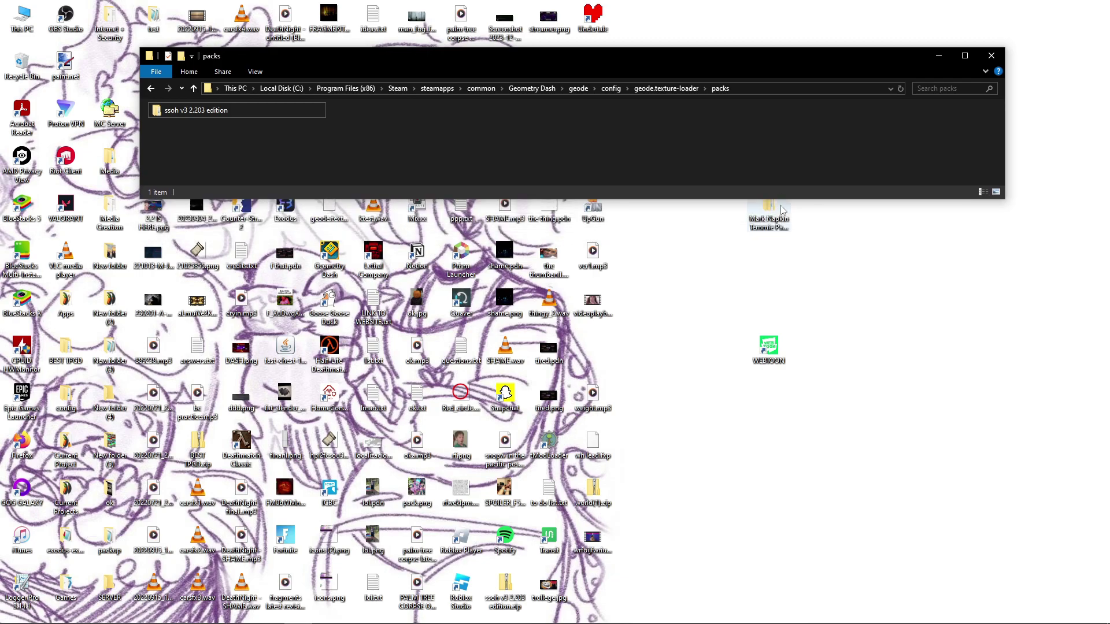
pyautogui.doubleClick(773, 218)
pyautogui.doubleClick(388, 137)
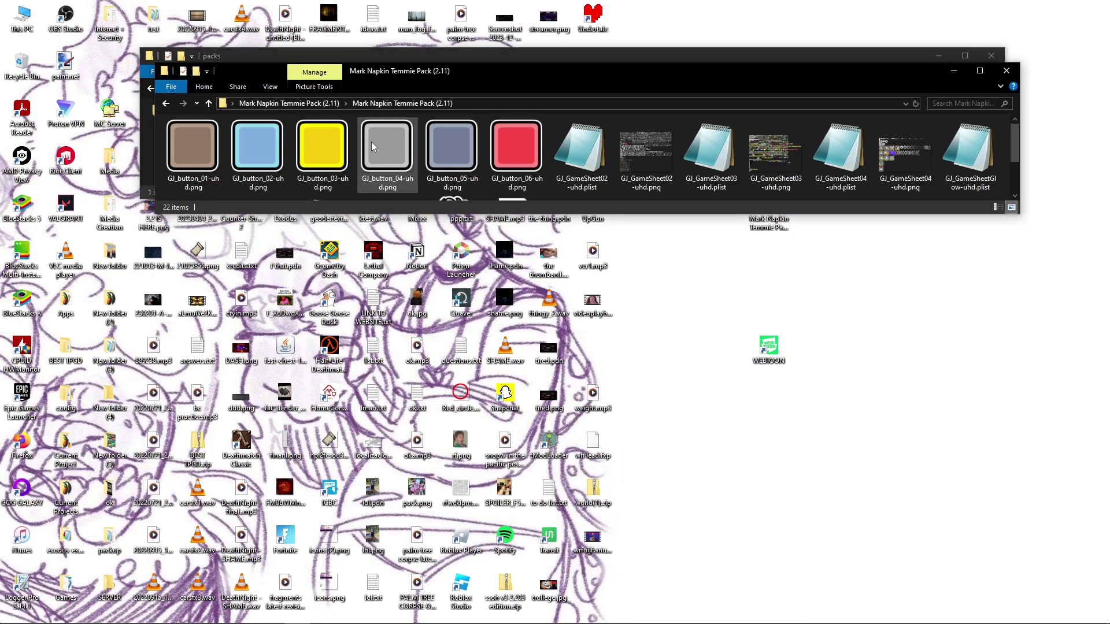
pyautogui.scroll(-3, 792, 137)
pyautogui.click(452, 159)
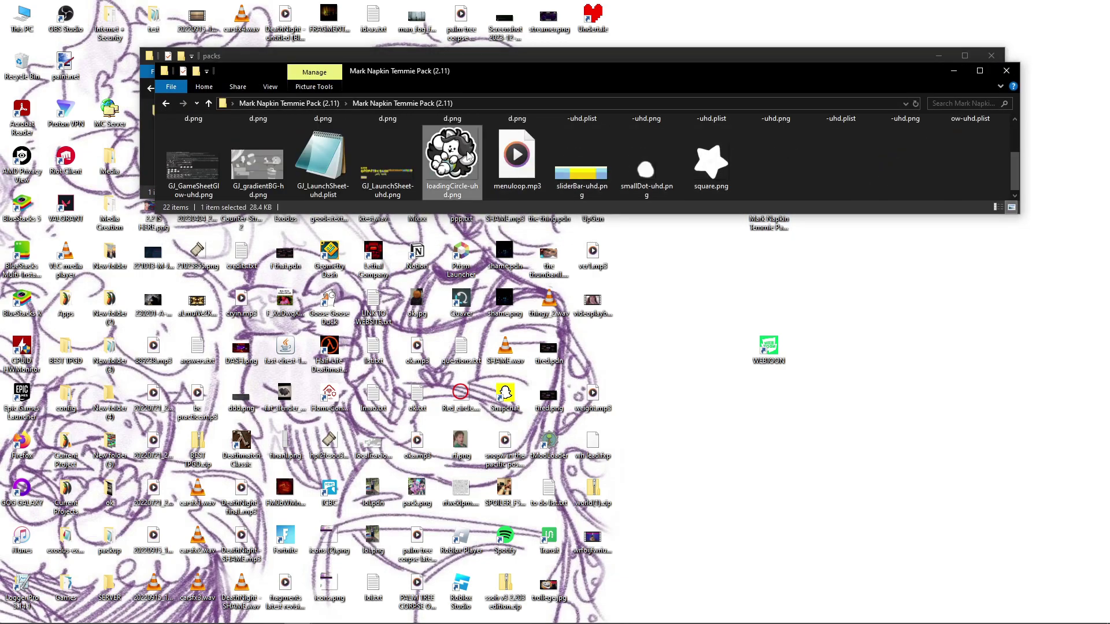
pyautogui.moveTo(658, 73); pyautogui.dragTo(527, 279)
pyautogui.scroll(1, 642, 350)
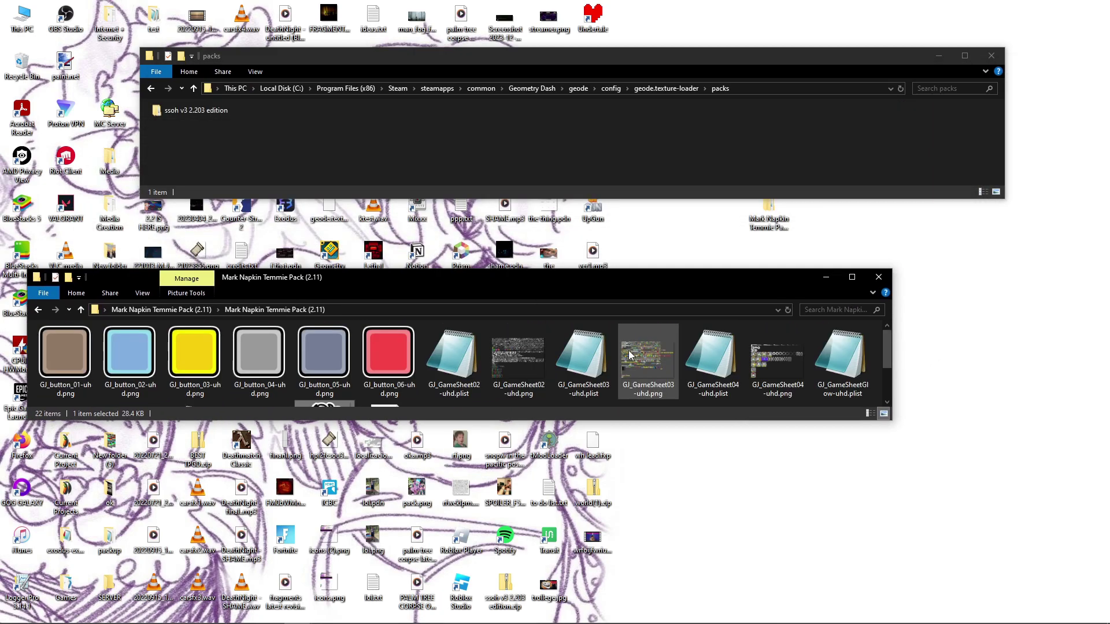
pyautogui.scroll(-1, 645, 349)
pyautogui.click(645, 345)
pyautogui.rightClick(378, 146)
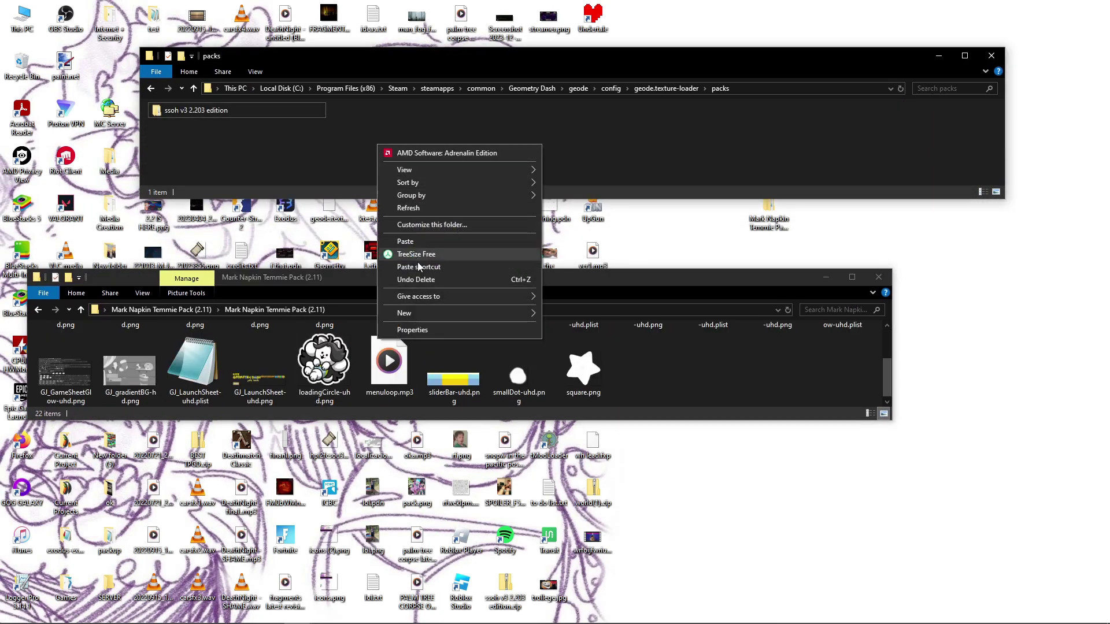
pyautogui.moveTo(416, 313)
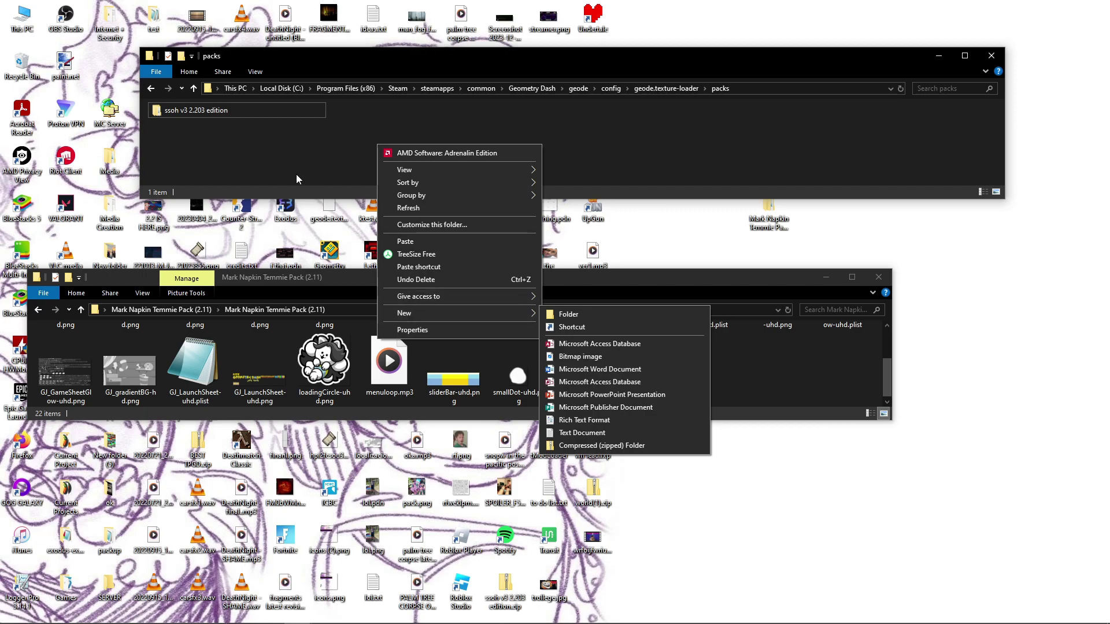
pyautogui.click(272, 148)
pyautogui.scroll(1, 643, 371)
pyautogui.scroll(-1, 643, 371)
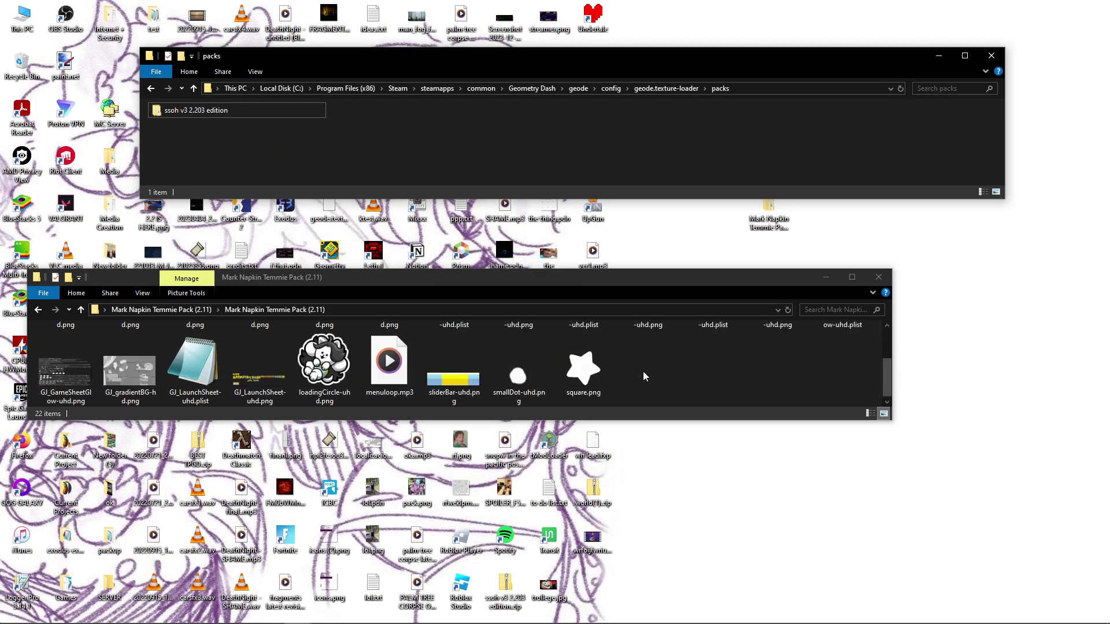
pyautogui.scroll(1, 643, 371)
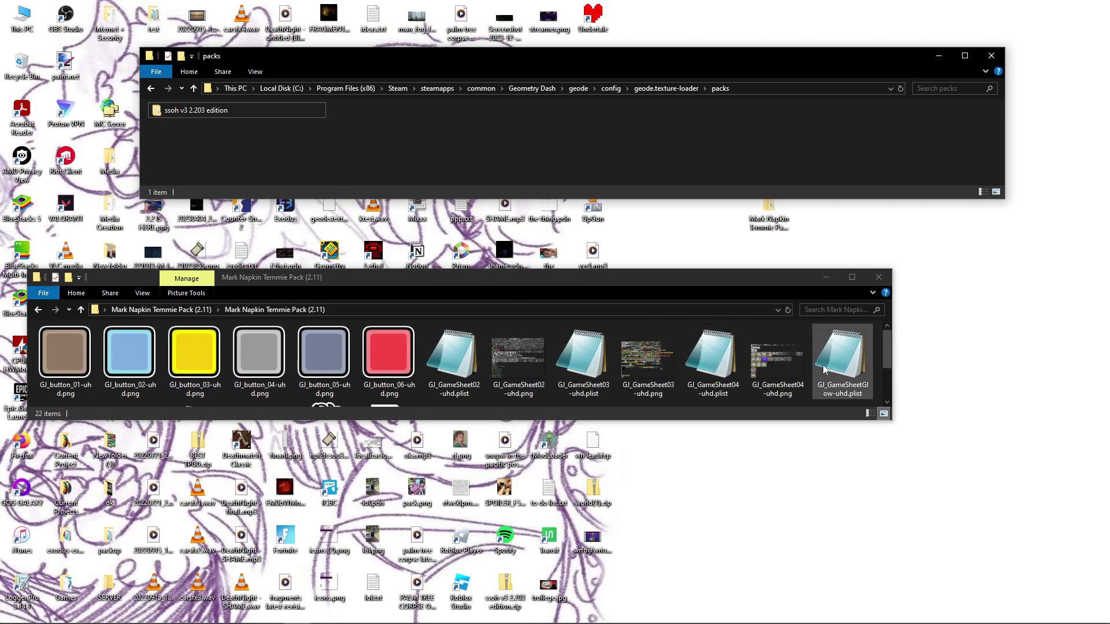
pyautogui.scroll(-1, 841, 369)
pyautogui.scroll(1, 92, 370)
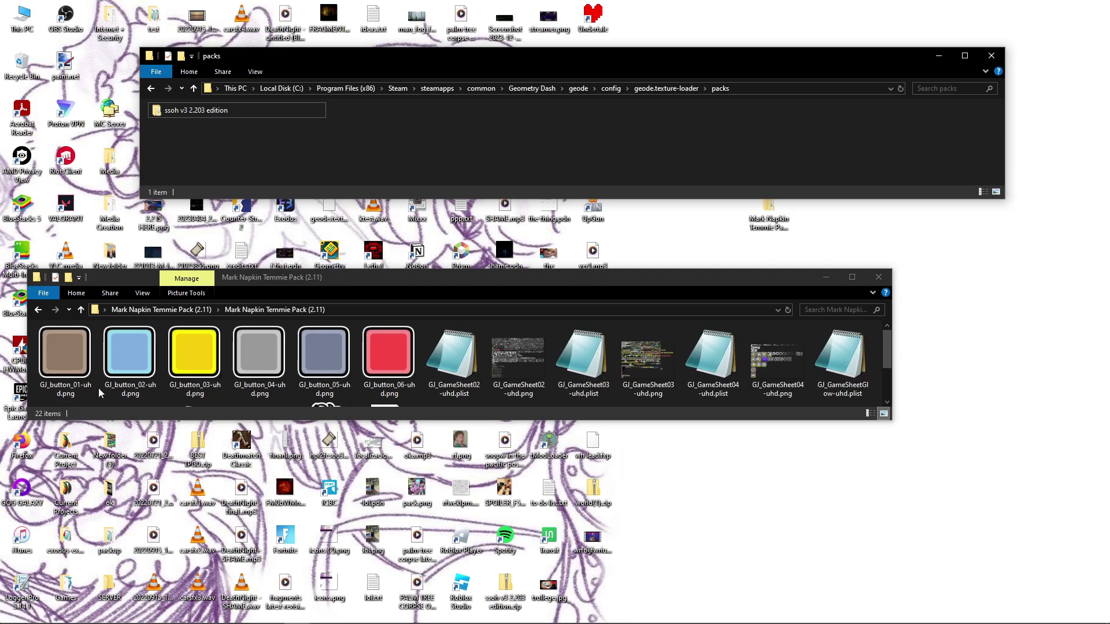
pyautogui.rightClick(289, 162)
pyautogui.click(262, 156)
pyautogui.rightClick(263, 157)
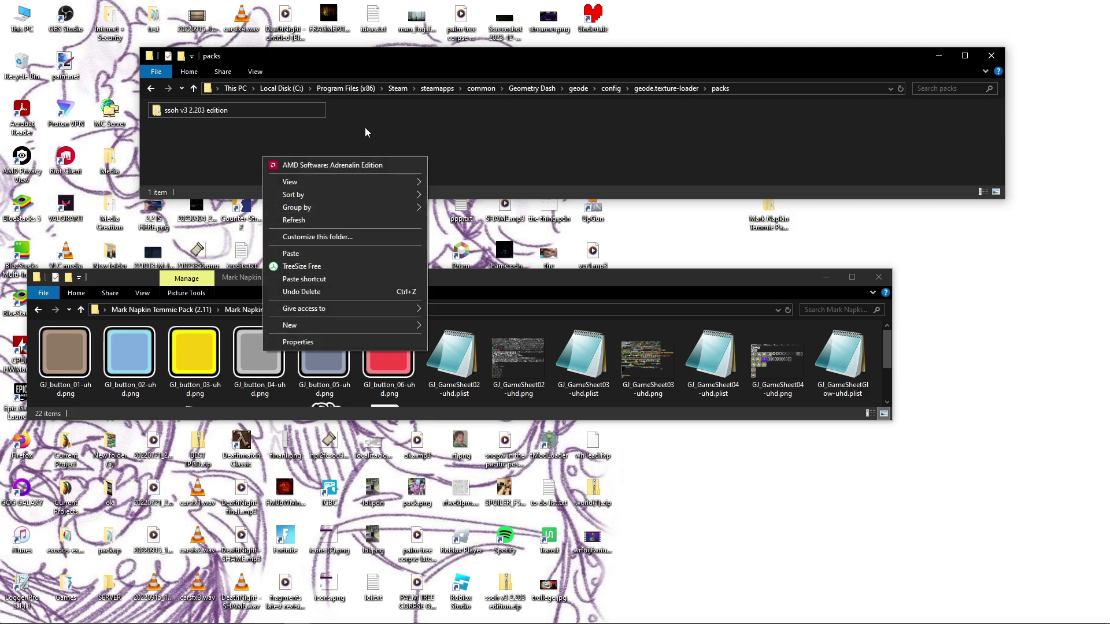
pyautogui.click(450, 135)
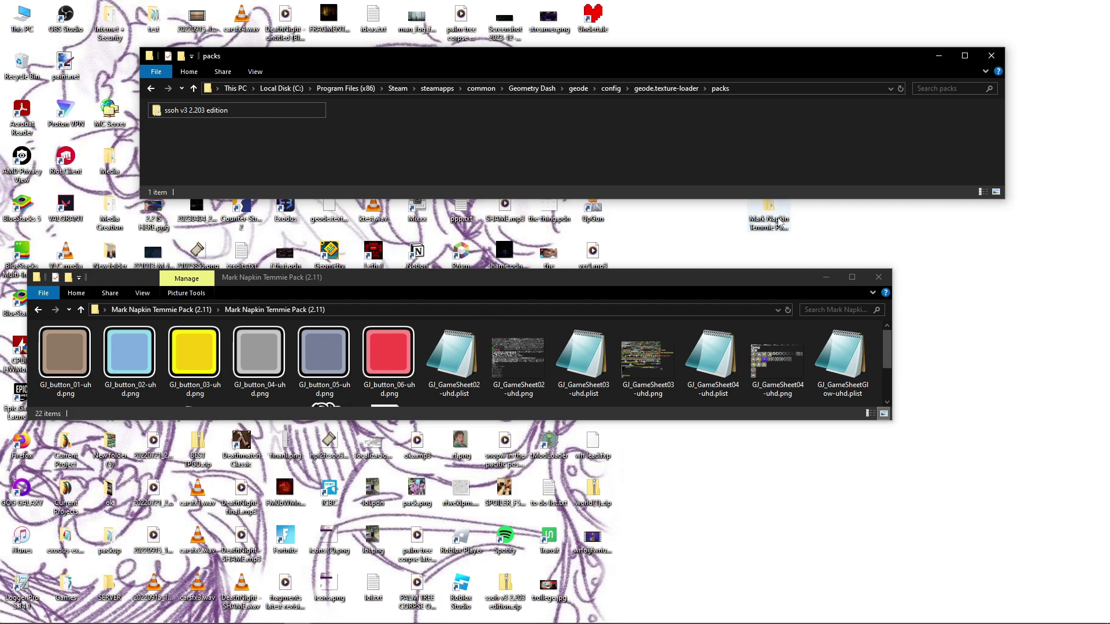
# Copy the Mark Napkin Temmie Pack (2.11) folder from the desktop into the packs folder.
pyautogui.moveTo(769, 215); pyautogui.dragTo(712, 231)
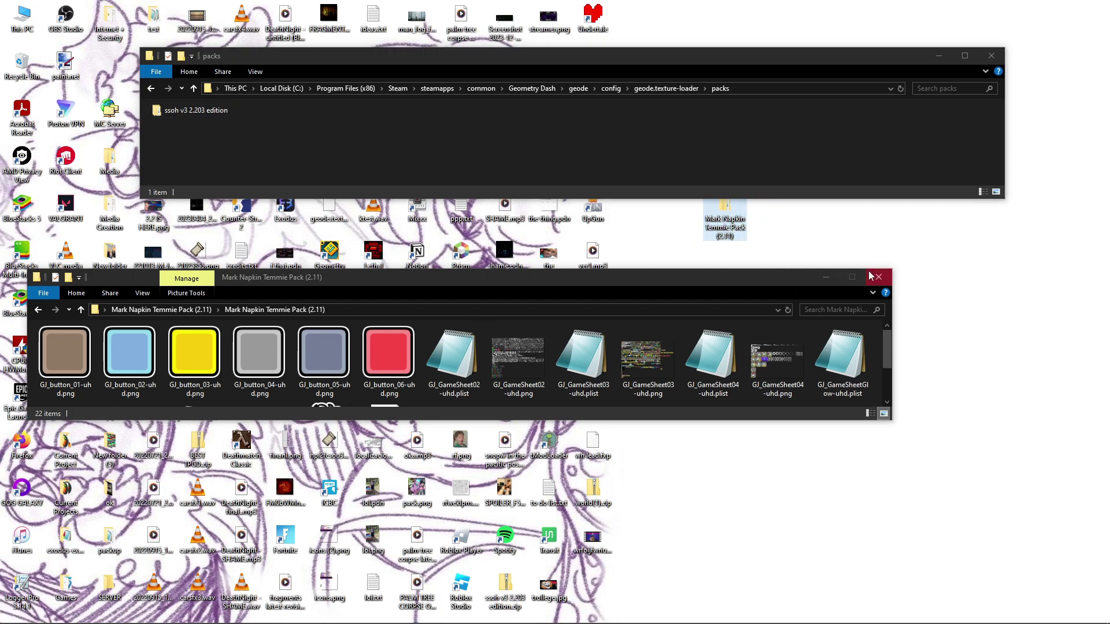
pyautogui.moveTo(742, 231); pyautogui.dragTo(619, 169)
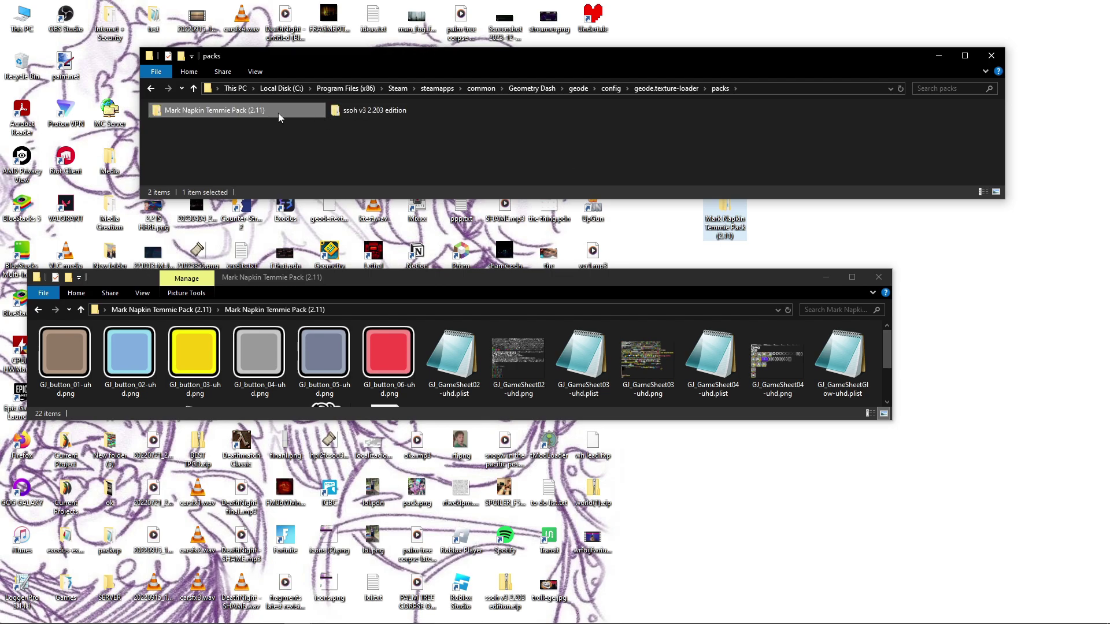
# Delete all files from the inner Mark Napkin Temmie Pack (2.11) folder inside packs.
pyautogui.doubleClick(278, 113)
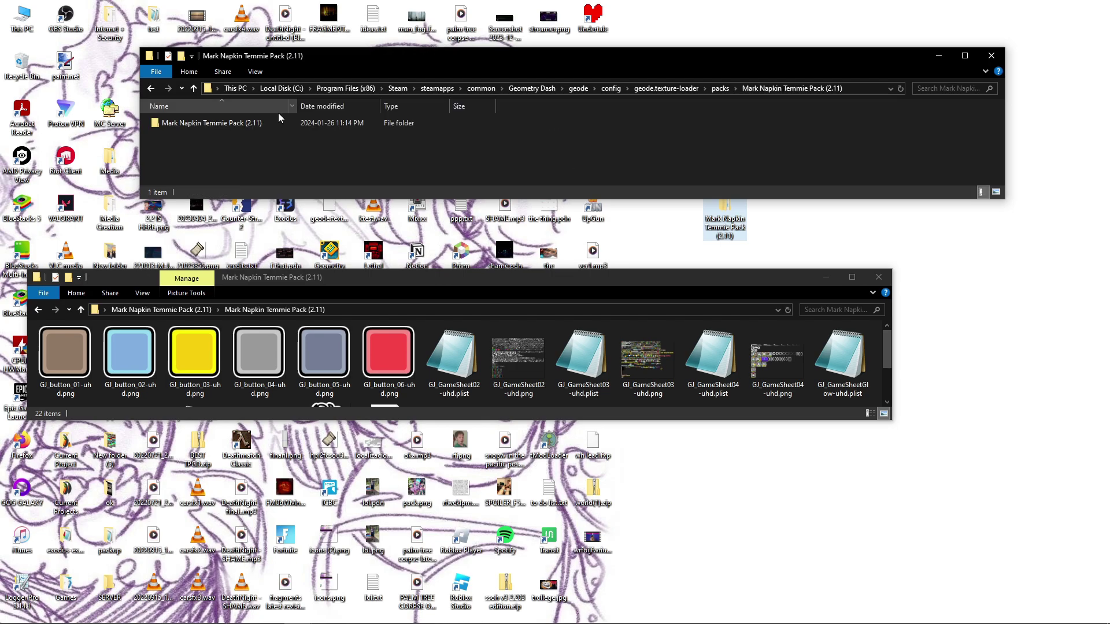
pyautogui.doubleClick(380, 123)
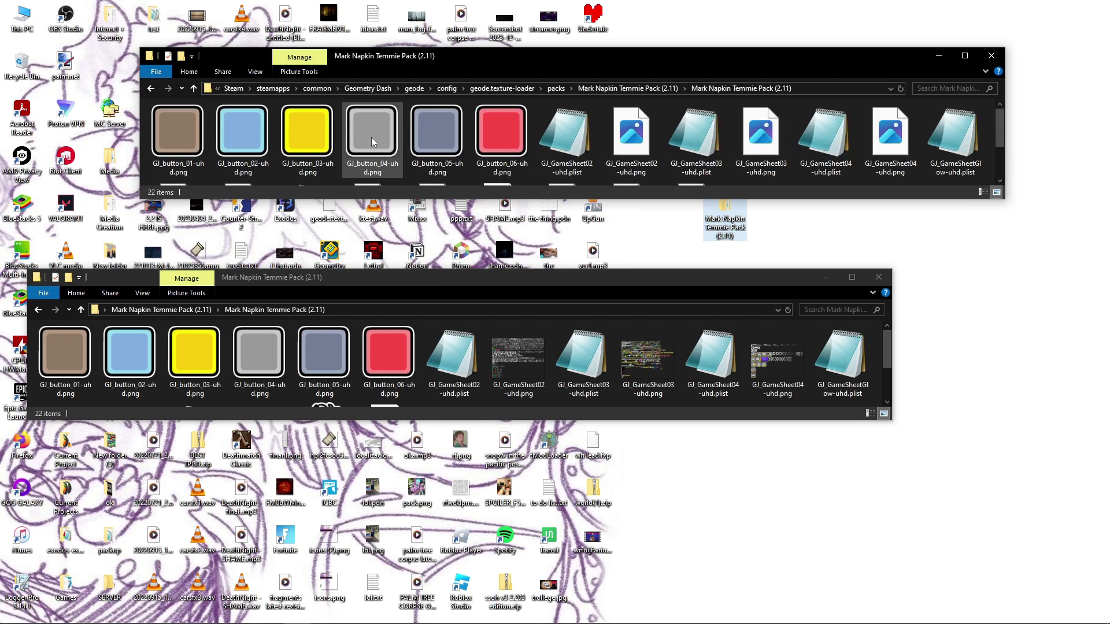
pyautogui.click(965, 56)
pyautogui.moveTo(1105, 267); pyautogui.dragTo(8, 52)
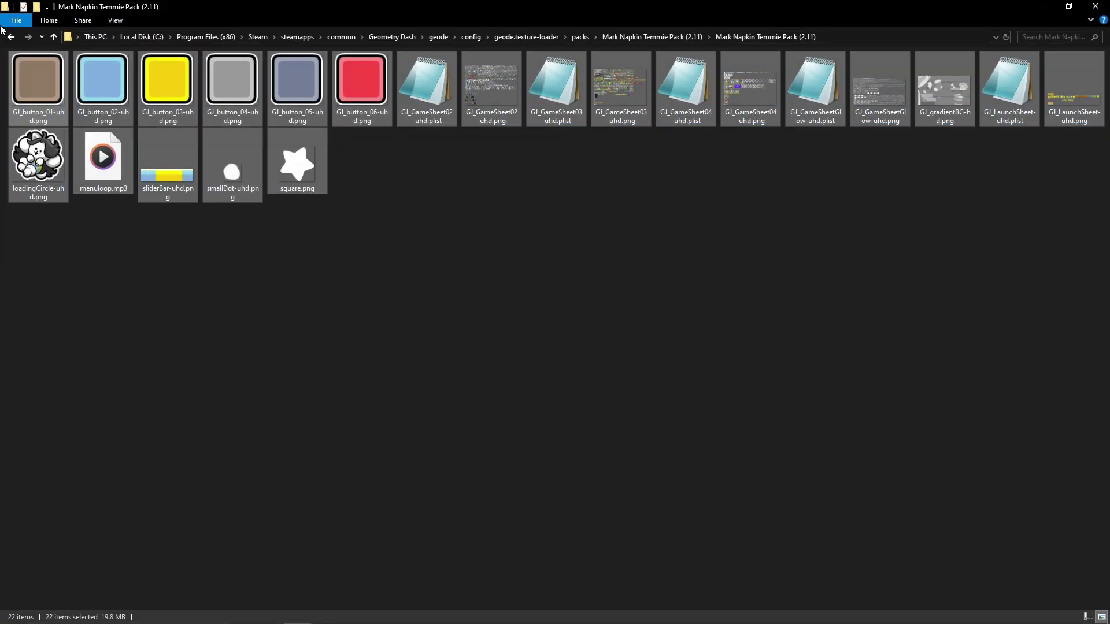
pyautogui.press('Delete')
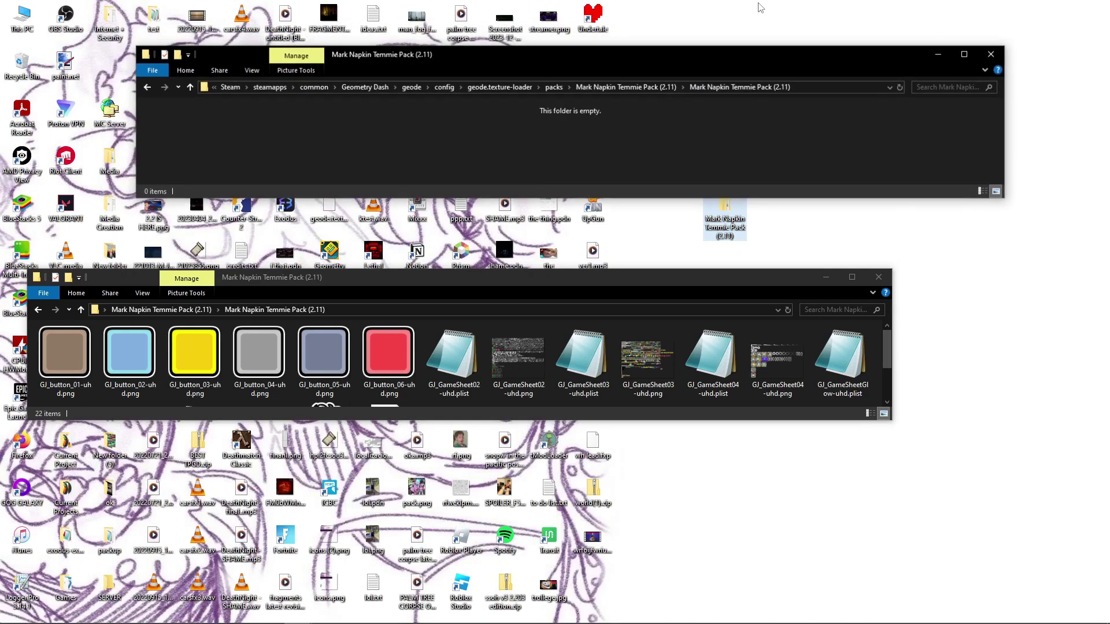
# Arrange the two Mark Napkin Temmie Pack (2.11) windows one above the other, with the empty packs copy above the desktop copy.
pyautogui.click(1069, 6)
pyautogui.moveTo(602, 63); pyautogui.dragTo(488, 36)
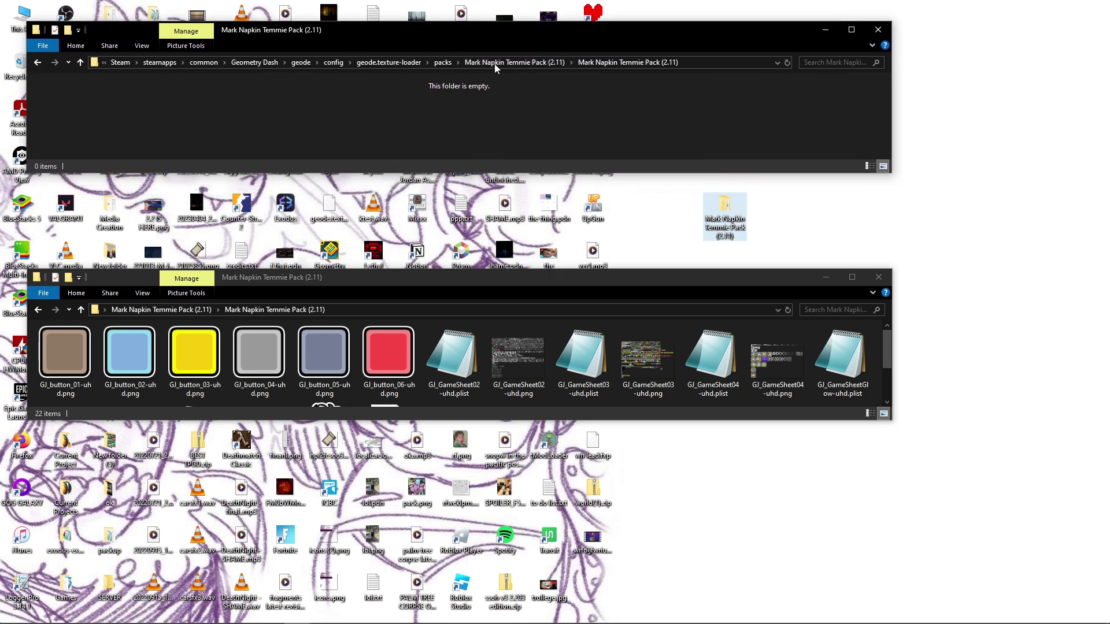
pyautogui.moveTo(672, 280); pyautogui.dragTo(706, 253)
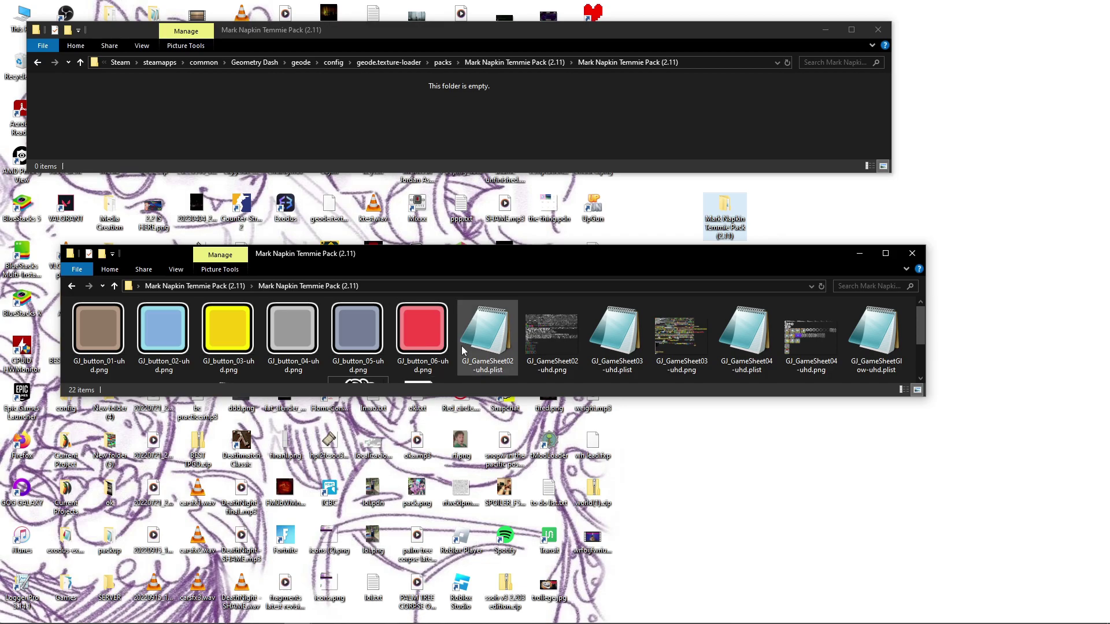
pyautogui.scroll(-1, 460, 352)
pyautogui.scroll(1, 457, 354)
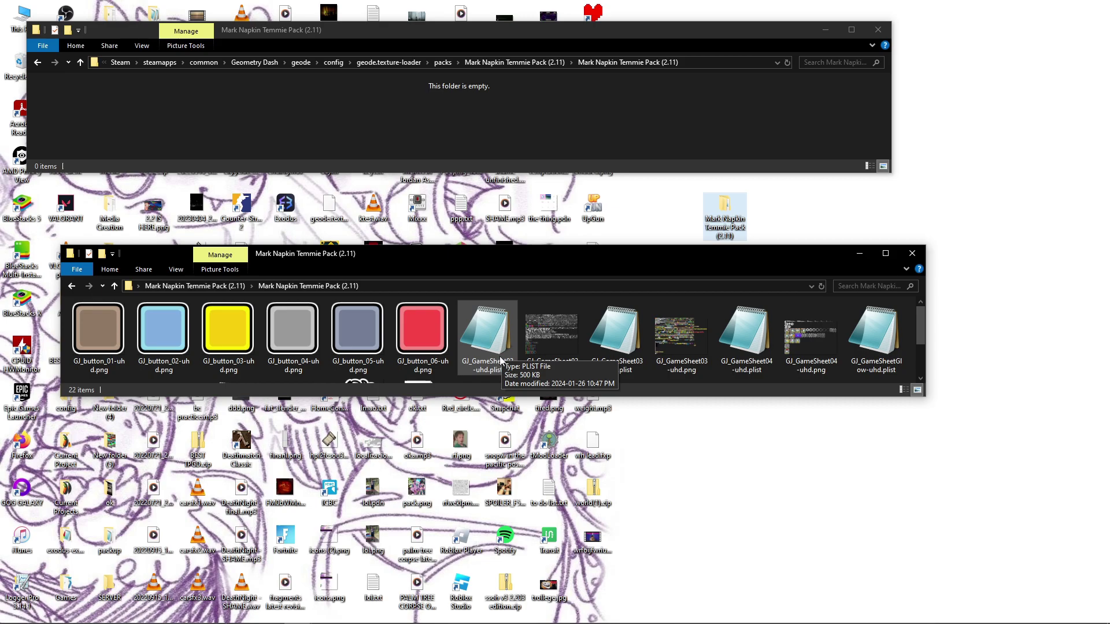
# Open GJ_GameSheet02-uhd.png from the desktop pack, examine its icon sprites up close and close the image.
pyautogui.moveTo(490, 354)
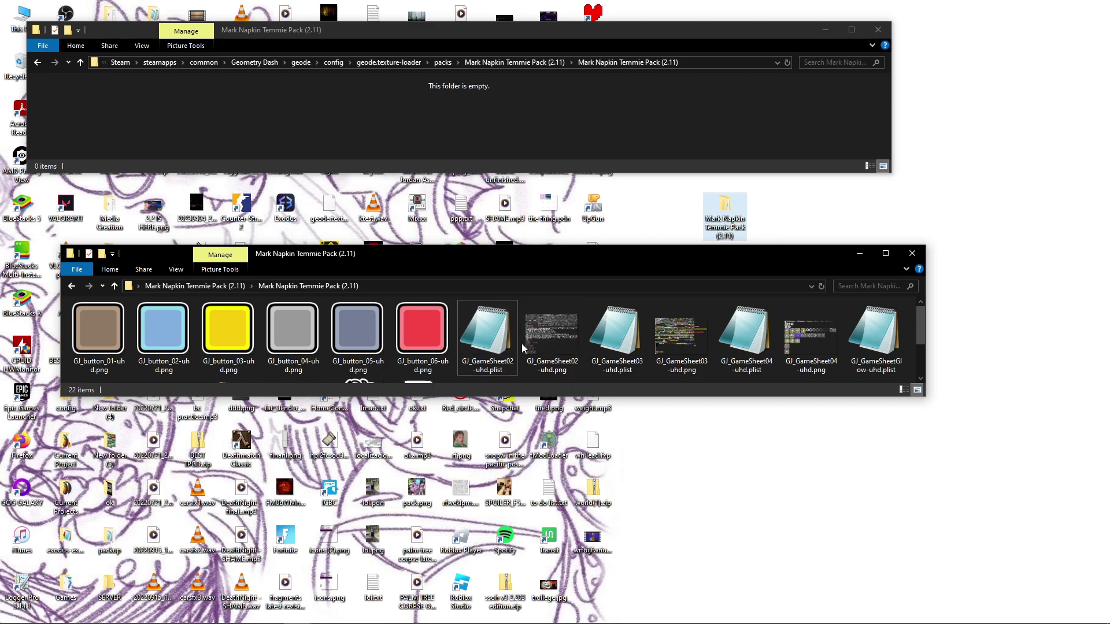
pyautogui.moveTo(528, 368)
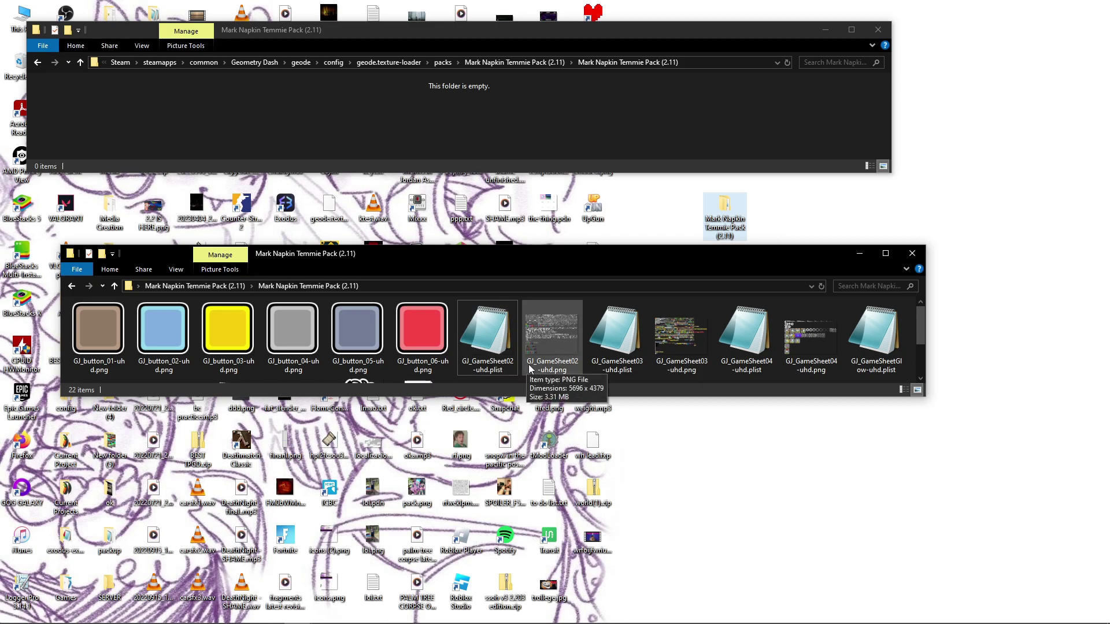
pyautogui.doubleClick(544, 348)
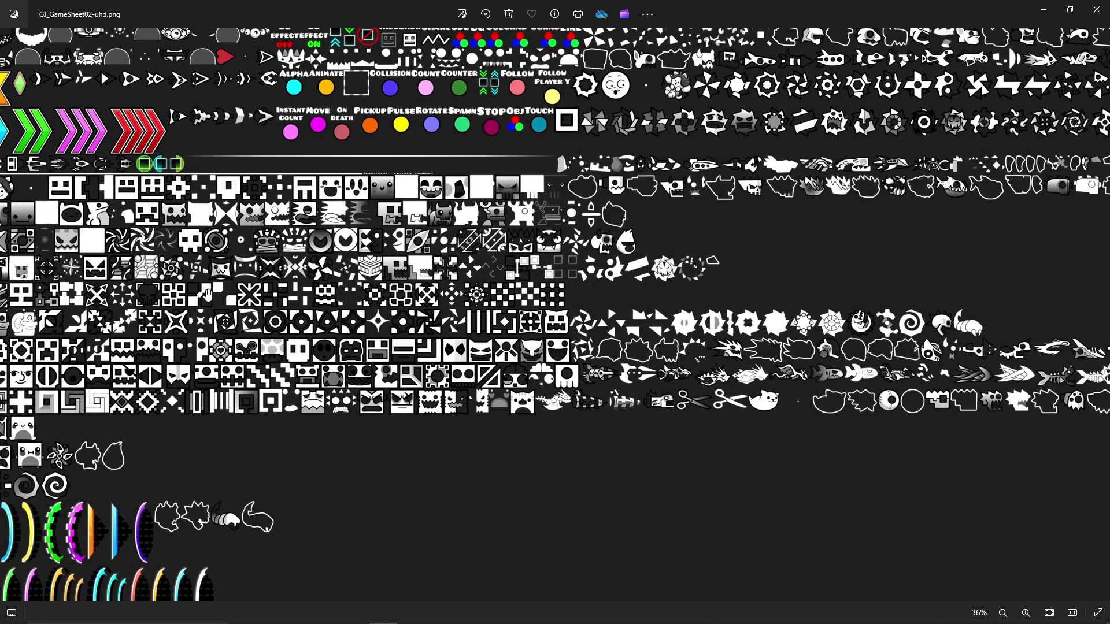
pyautogui.scroll(4, 224, 301)
pyautogui.scroll(3, 277, 283)
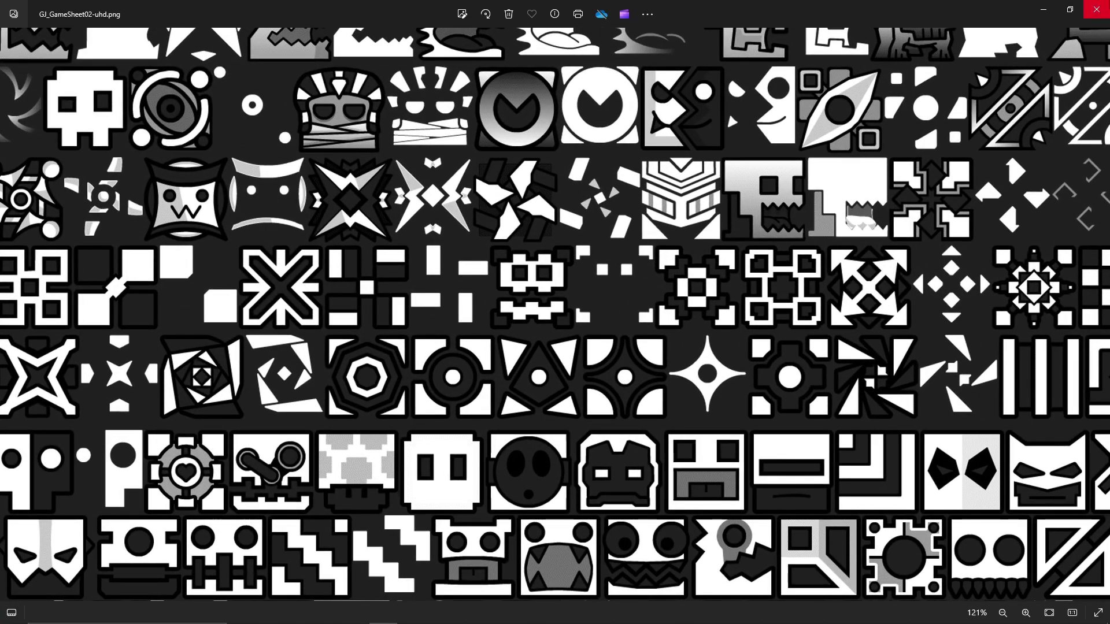
pyautogui.click(1097, 9)
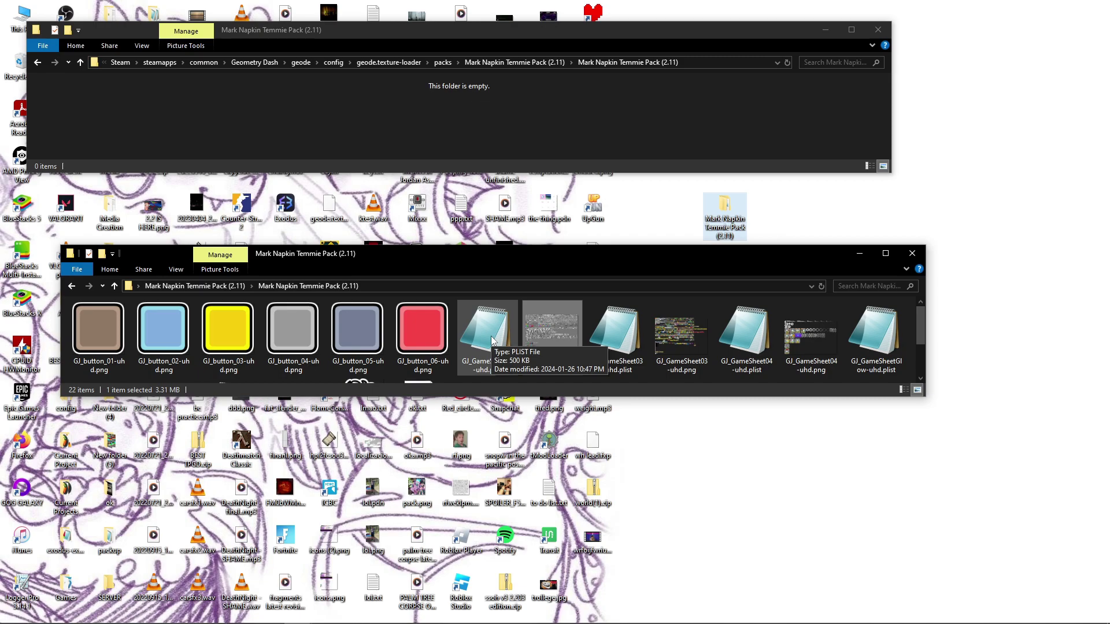
# Move the six GJ_button images, loadingCircle-uhd.png, menuloop.mp3, sliderBar-uhd.png, smallDot-uhd.png and square.png from the desktop pack into the packs copy.
pyautogui.click(454, 347)
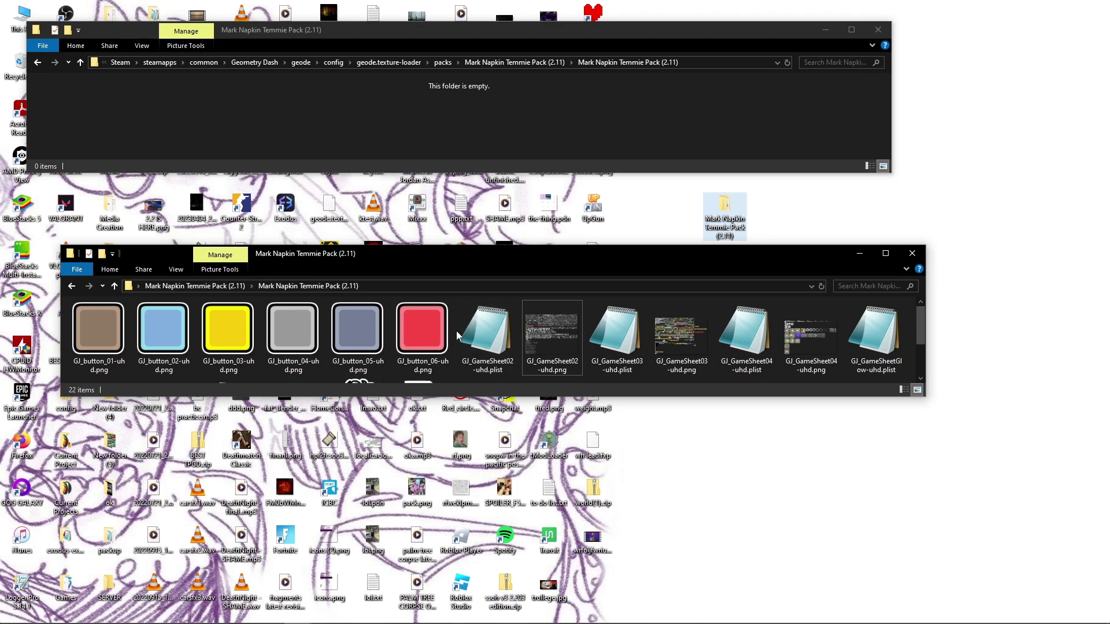
pyautogui.scroll(-2, 454, 336)
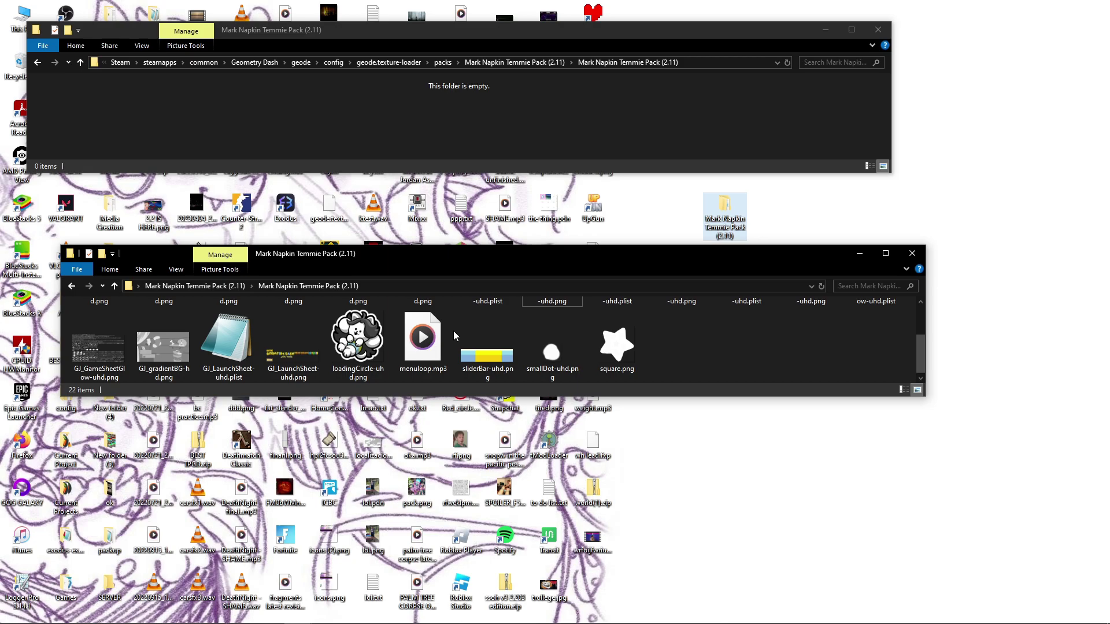
pyautogui.scroll(3, 454, 333)
pyautogui.moveTo(457, 335); pyautogui.dragTo(99, 314)
pyautogui.scroll(-2, 110, 317)
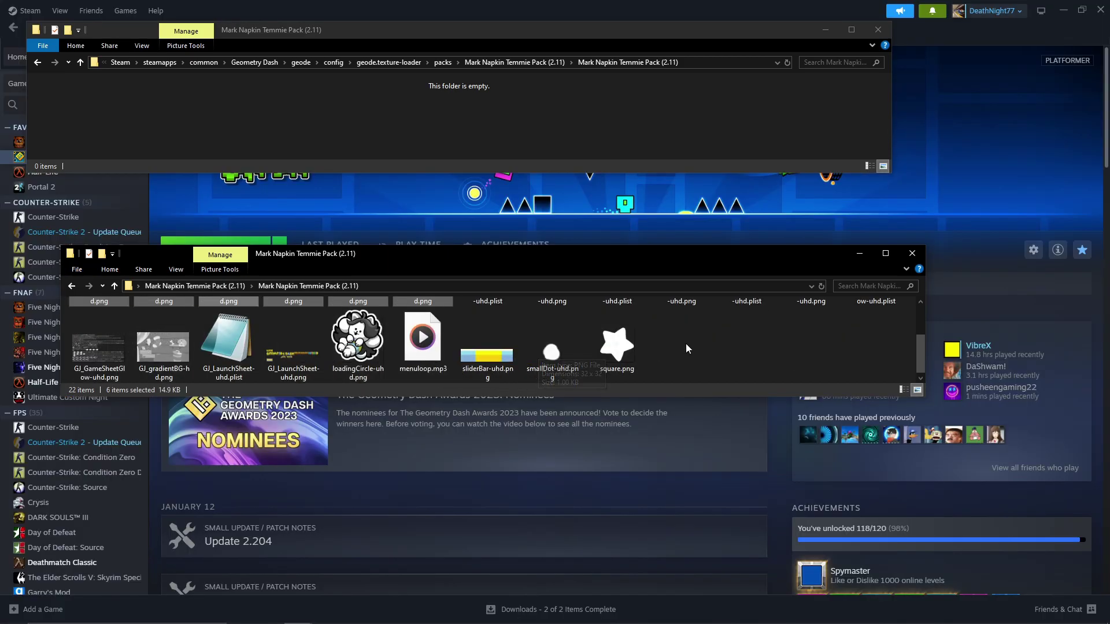
pyautogui.moveTo(687, 344); pyautogui.dragTo(436, 144)
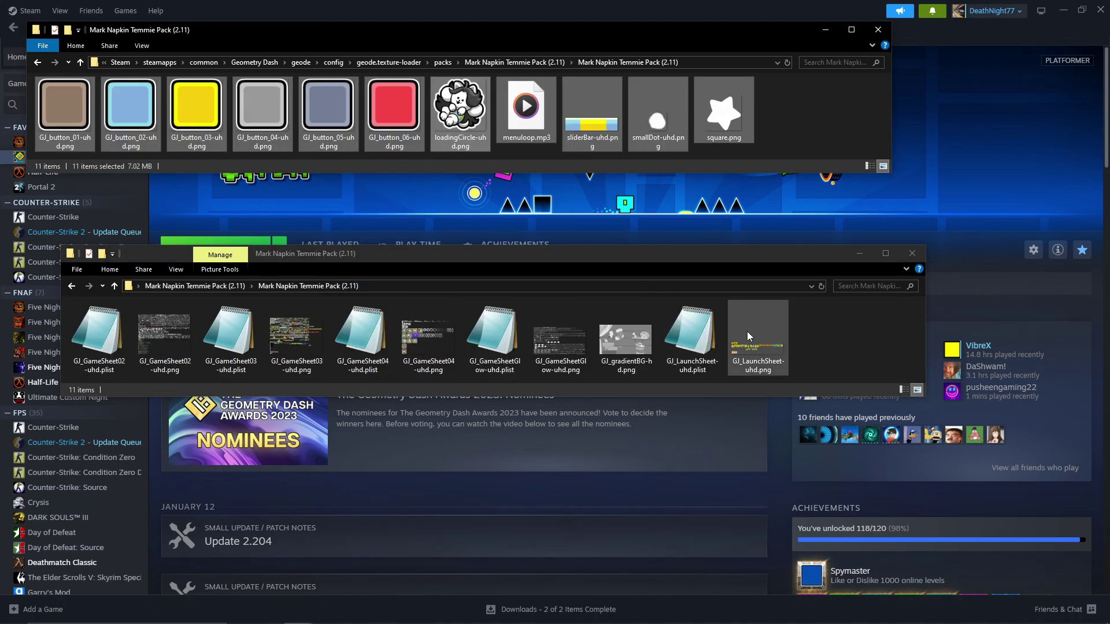
# Move GJ_gradientBG-hd.png into the packs copy and test it by launching Geometry Dash from Steam and leaving the game.
pyautogui.click(628, 331)
pyautogui.moveTo(628, 331); pyautogui.dragTo(816, 146)
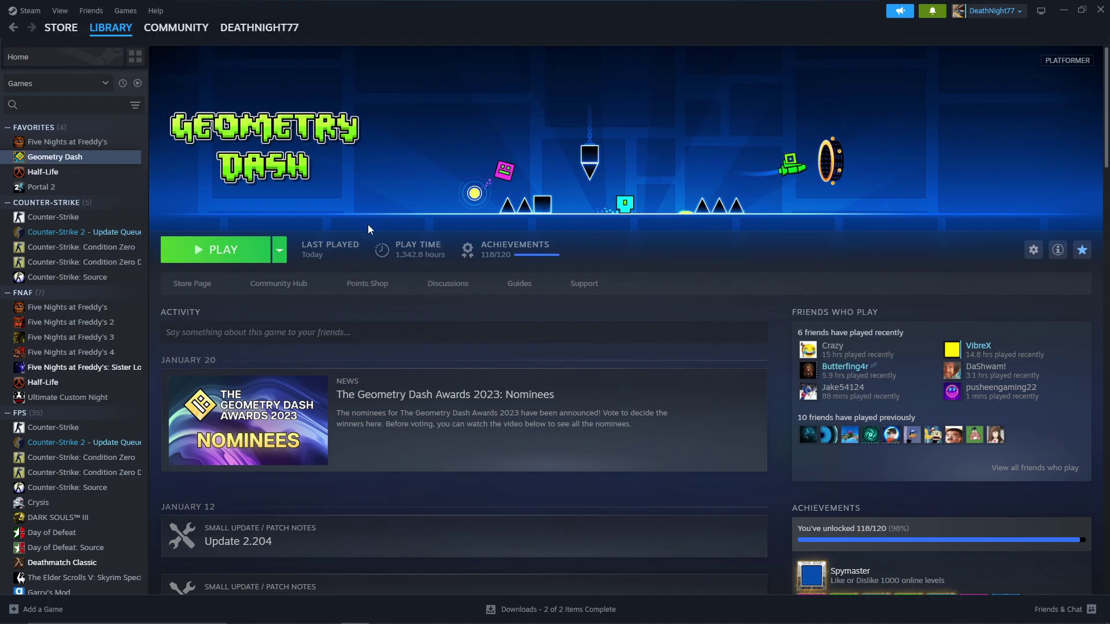
pyautogui.click(226, 260)
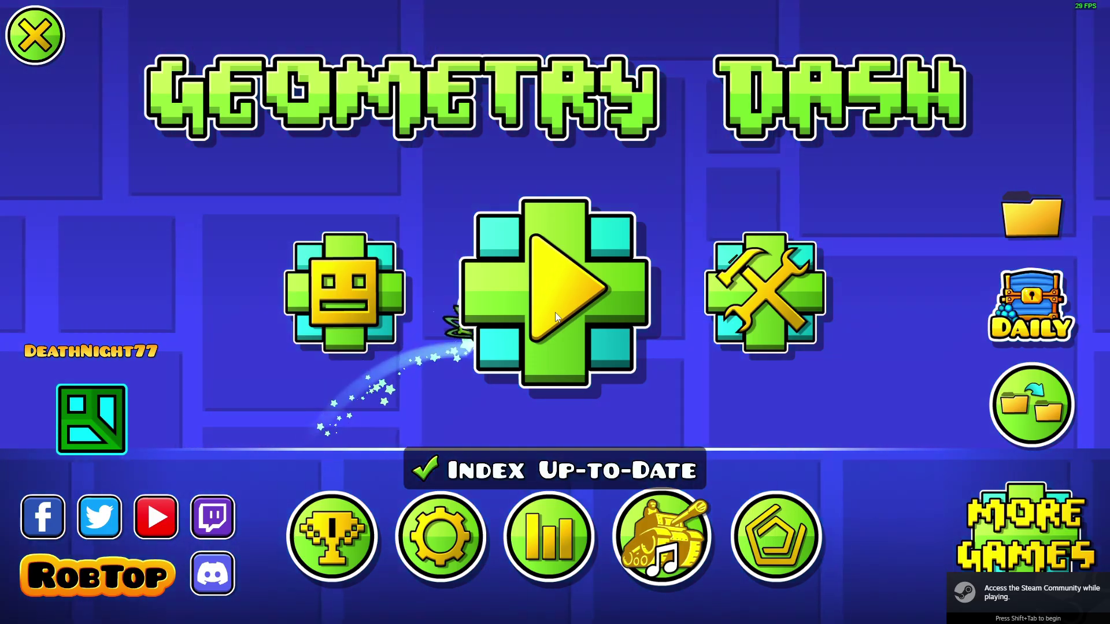
pyautogui.press('Escape')
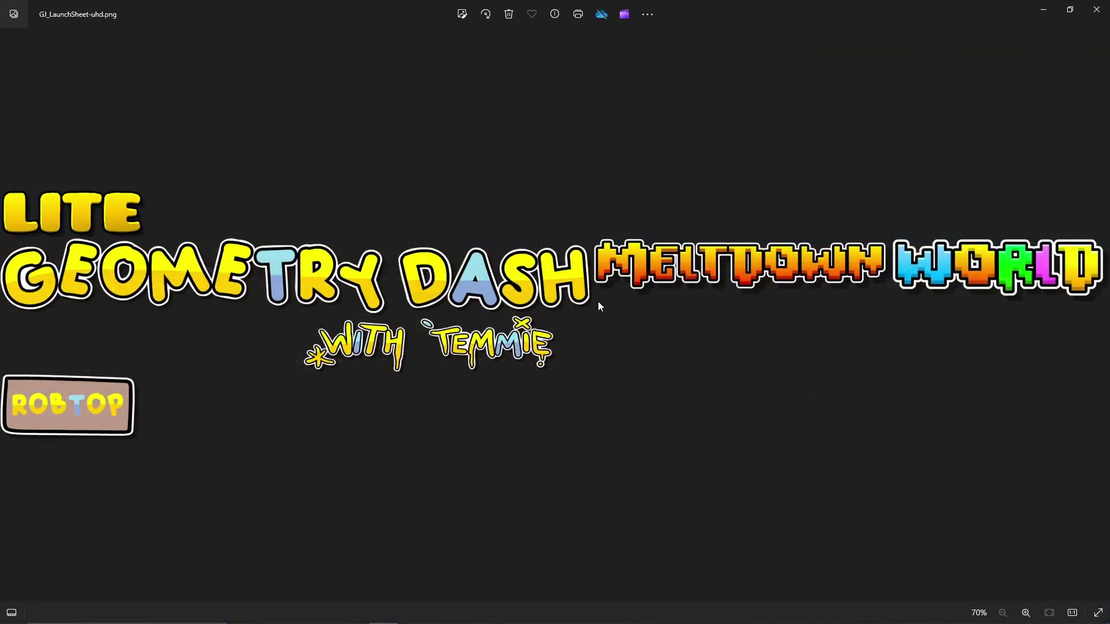
# Close the GJ_LaunchSheet-uhd.png image, then view GJ_GameSheetGlow-uhd.png from the desktop pack and close it.
pyautogui.click(1097, 9)
pyautogui.doubleClick(564, 320)
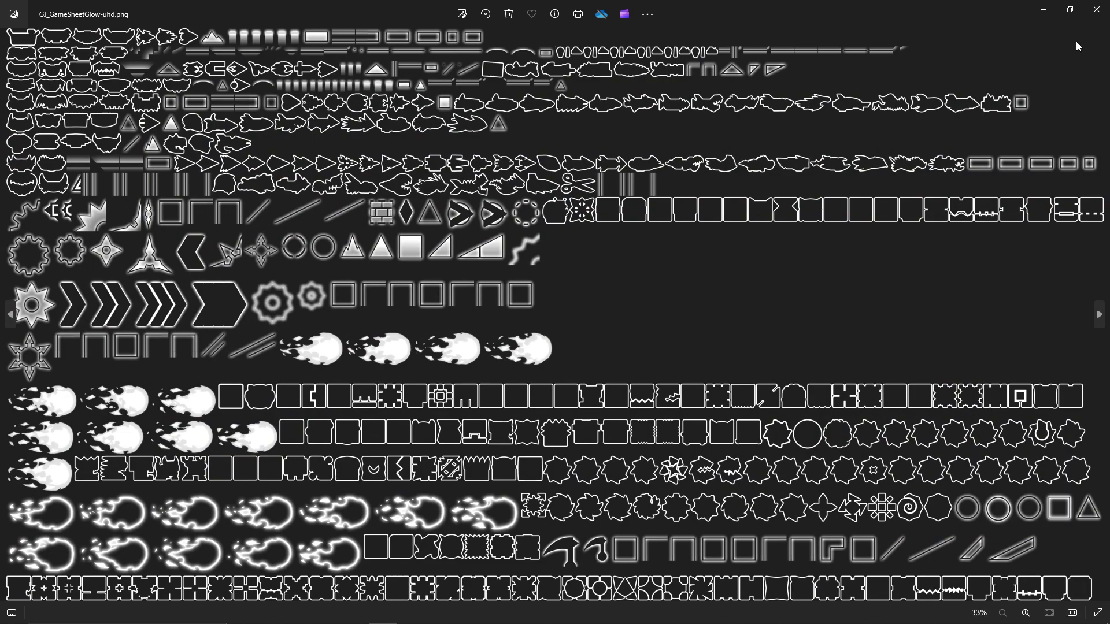
pyautogui.click(1097, 10)
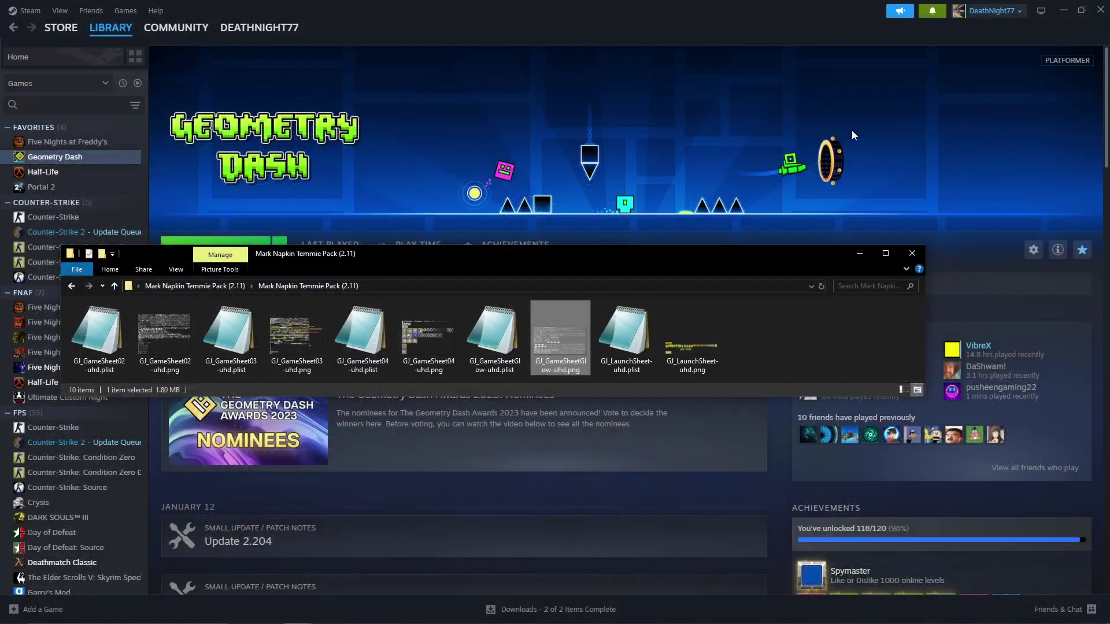
# Move GJ_GameSheetGlow-uhd.plist and GJ_GameSheetGlow-uhd.png from the desktop pack into the packs copy.
pyautogui.hotkey('alt', 'Tab')
pyautogui.hotkey('alt', 'Tab')
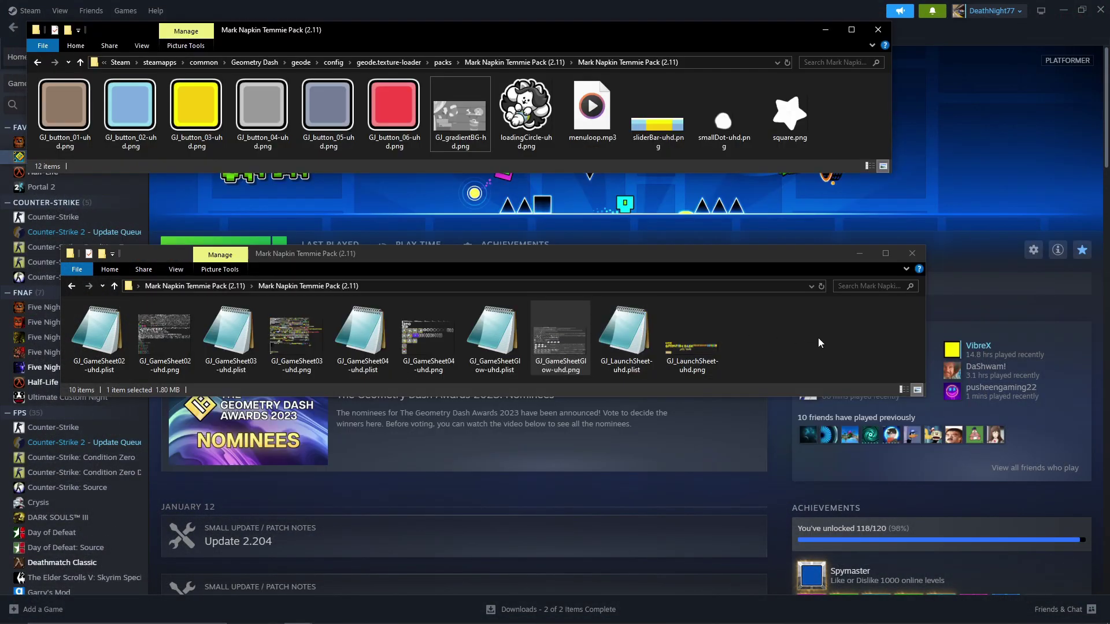
pyautogui.click(817, 337)
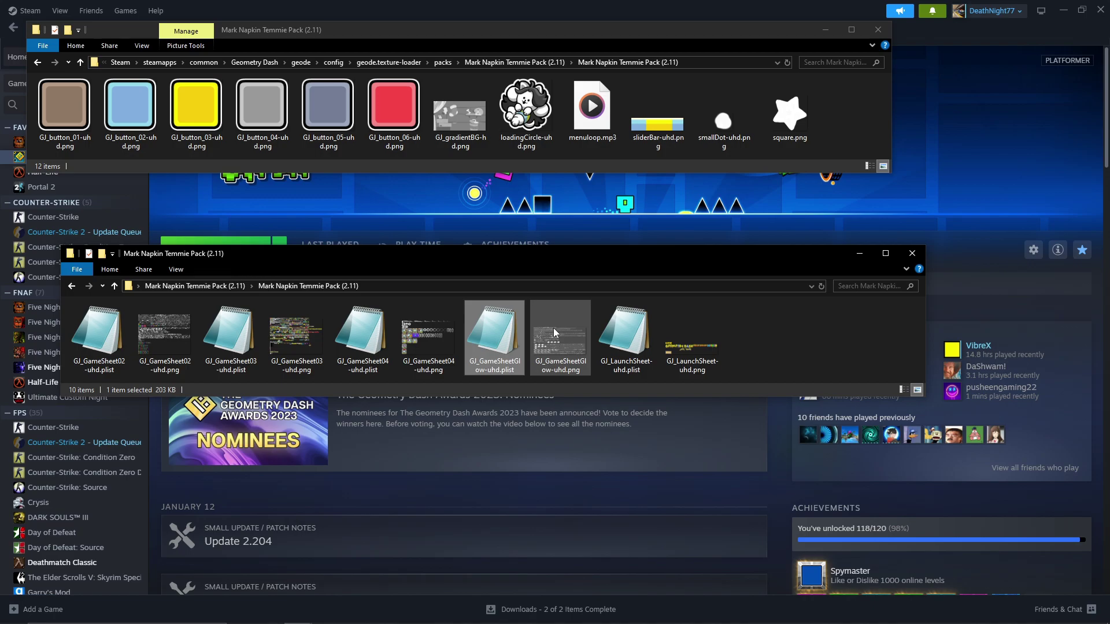
pyautogui.click(570, 333)
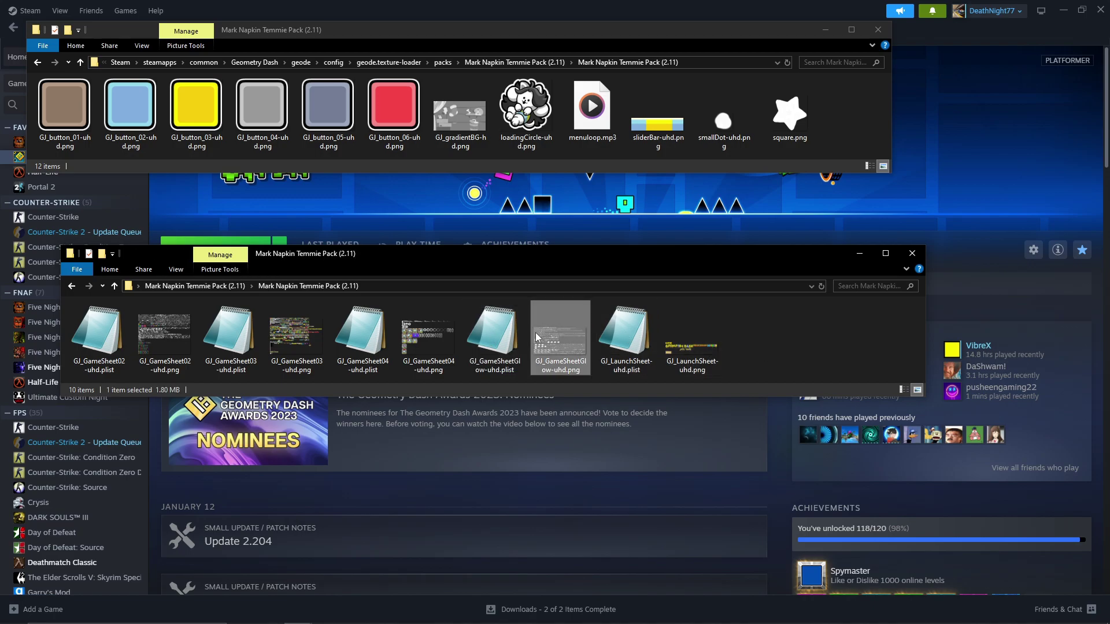
pyautogui.keyDown('ctrl'); pyautogui.click(496, 340); pyautogui.keyUp('ctrl')
pyautogui.moveTo(496, 339); pyautogui.dragTo(590, 159)
pyautogui.click(564, 199)
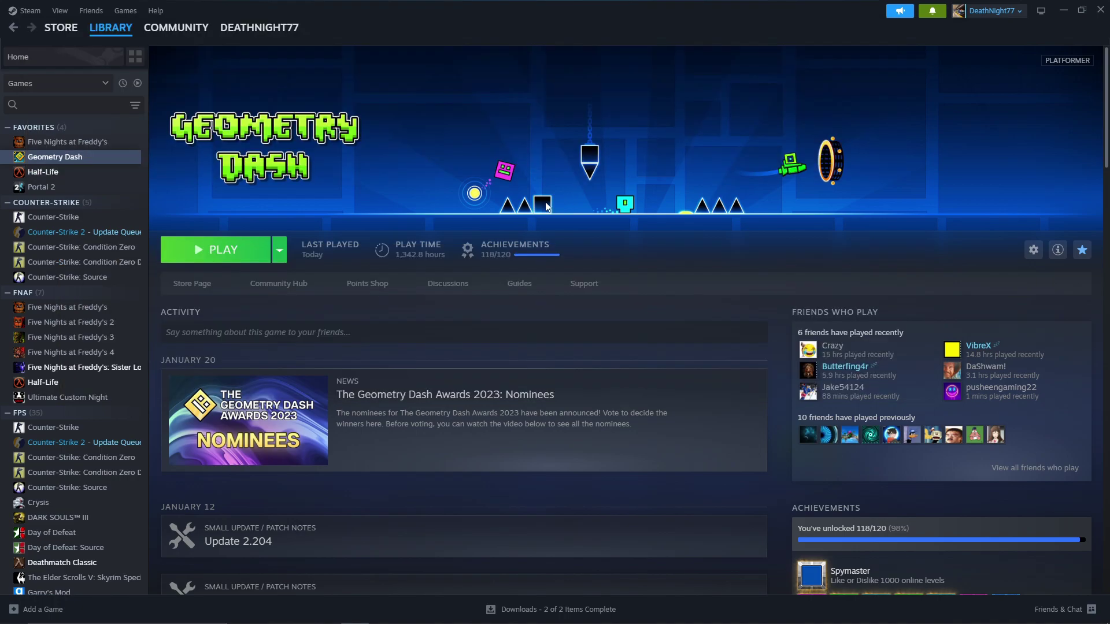
# Launch Geometry Dash from Steam to test the GJ_GameSheetGlow-uhd files, and quit from its main menu.
pyautogui.click(235, 254)
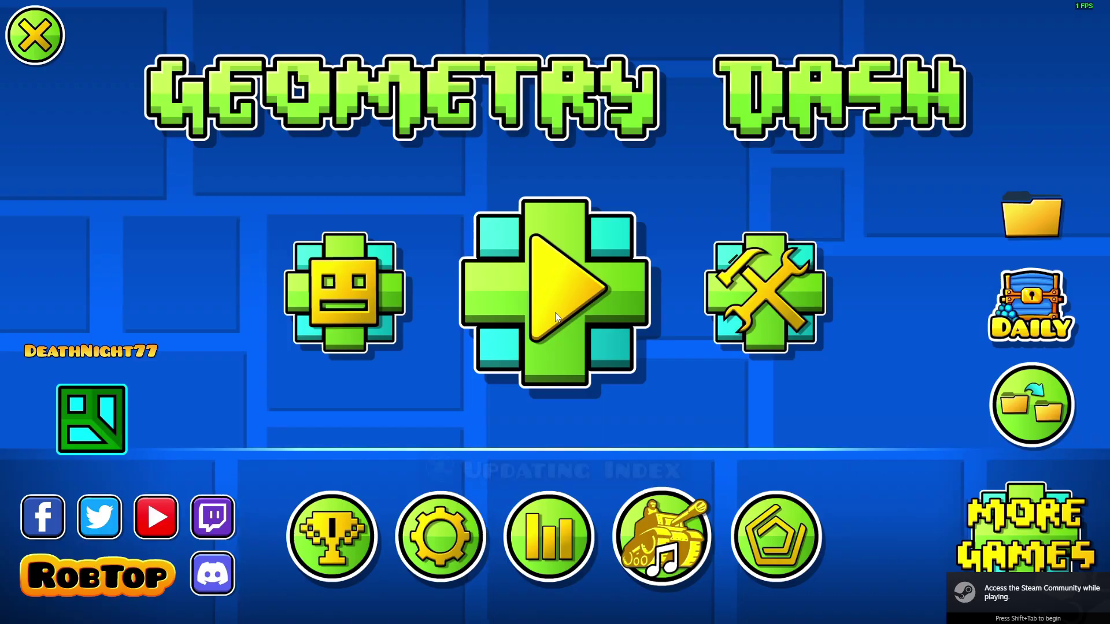
pyautogui.press('Escape')
pyautogui.click(647, 371)
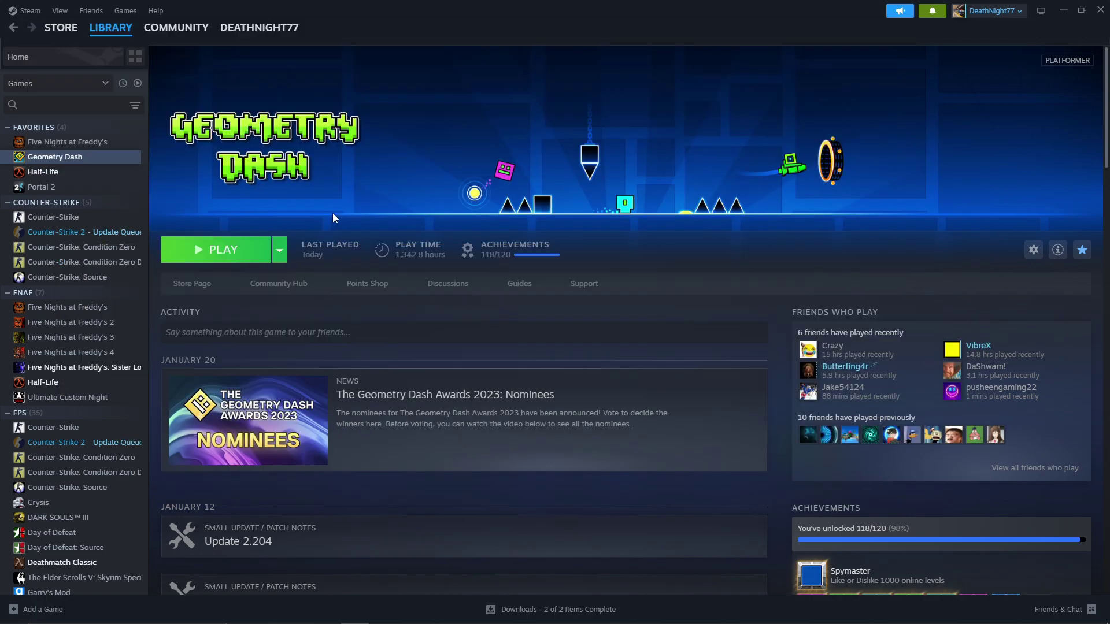
# Launch Geometry Dash from Steam to test the GJ_LaunchSheet-uhd files and dismiss the crash report.
pyautogui.click(225, 253)
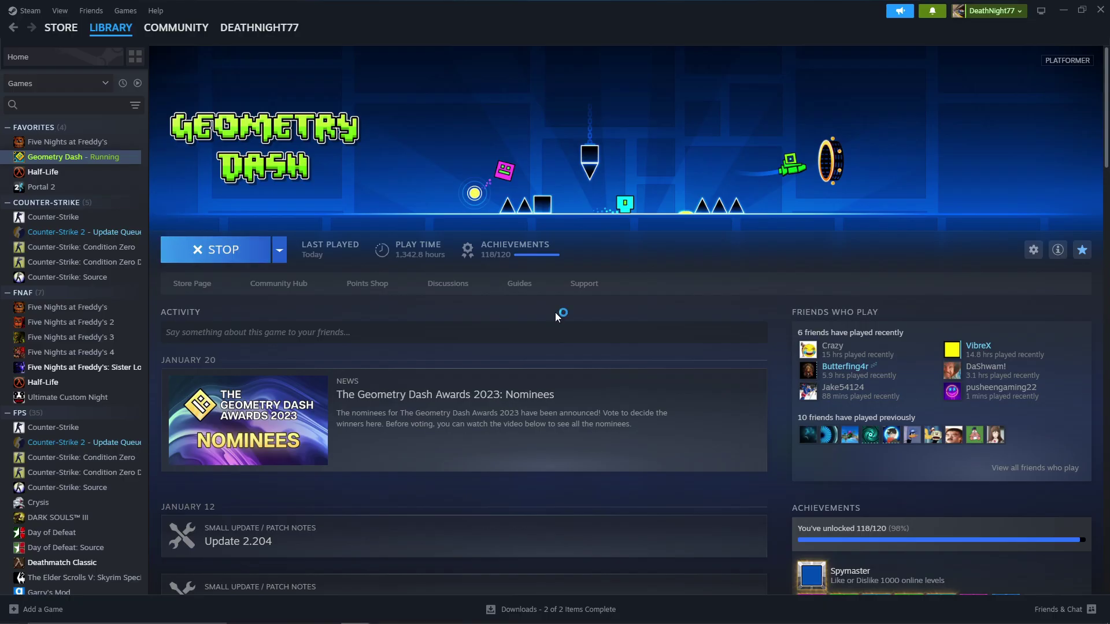
pyautogui.hotkey('alt', 'Tab')
pyautogui.press('Tab')
pyautogui.press('Tab')
pyautogui.press('Tab')
pyautogui.press('Tab')
pyautogui.press('Tab')
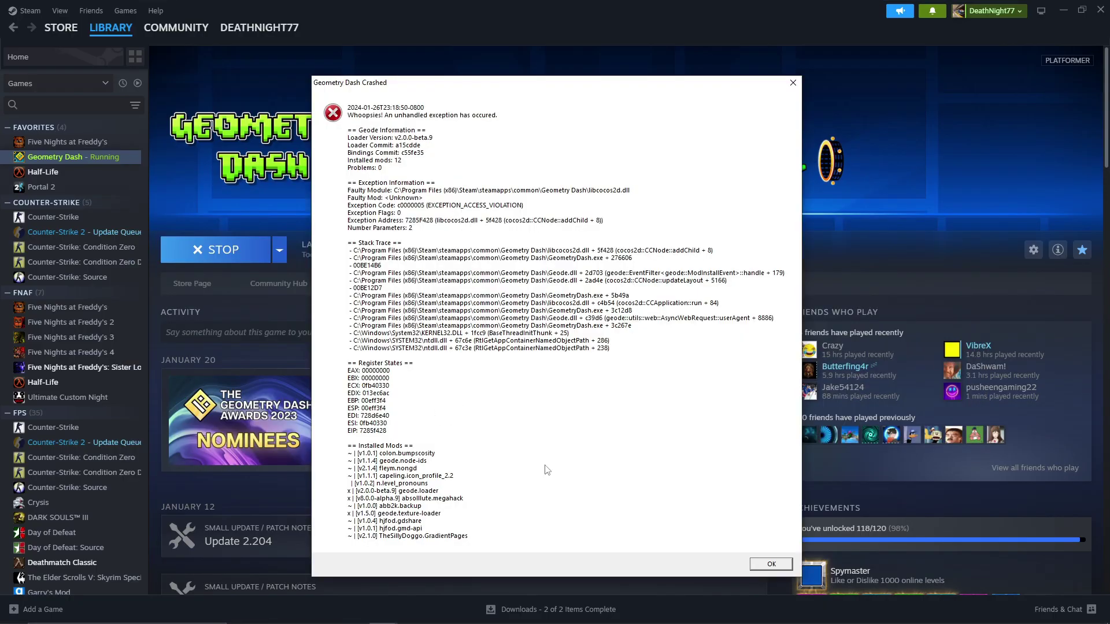
pyautogui.click(770, 565)
# Create a folder named "not working" in the desktop pack and move the GJ_LaunchSheet-uhd plist and png files from packs into it.
pyautogui.hotkey('alt', 'Tab')
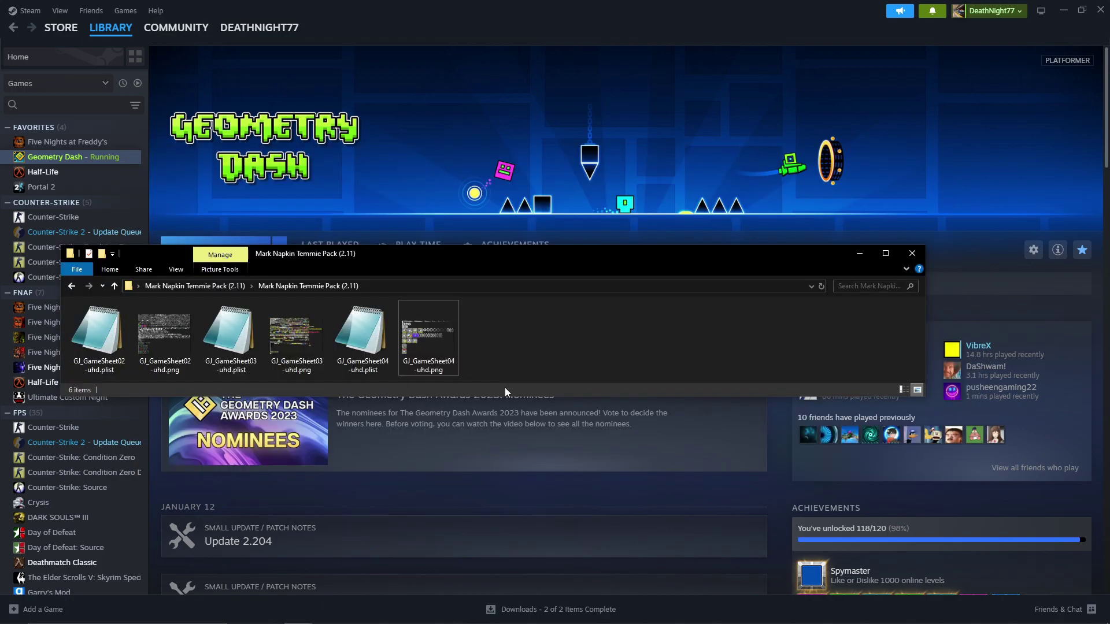
pyautogui.hotkey('alt', 'Tab')
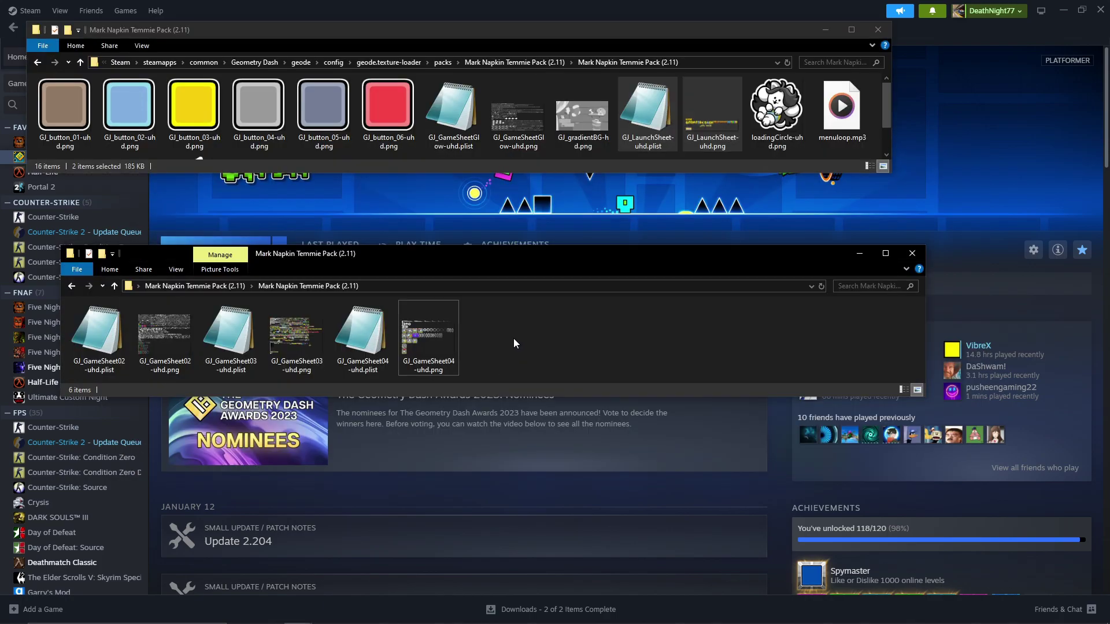
pyautogui.rightClick(513, 338)
pyautogui.moveTo(550, 506)
pyautogui.click(726, 381)
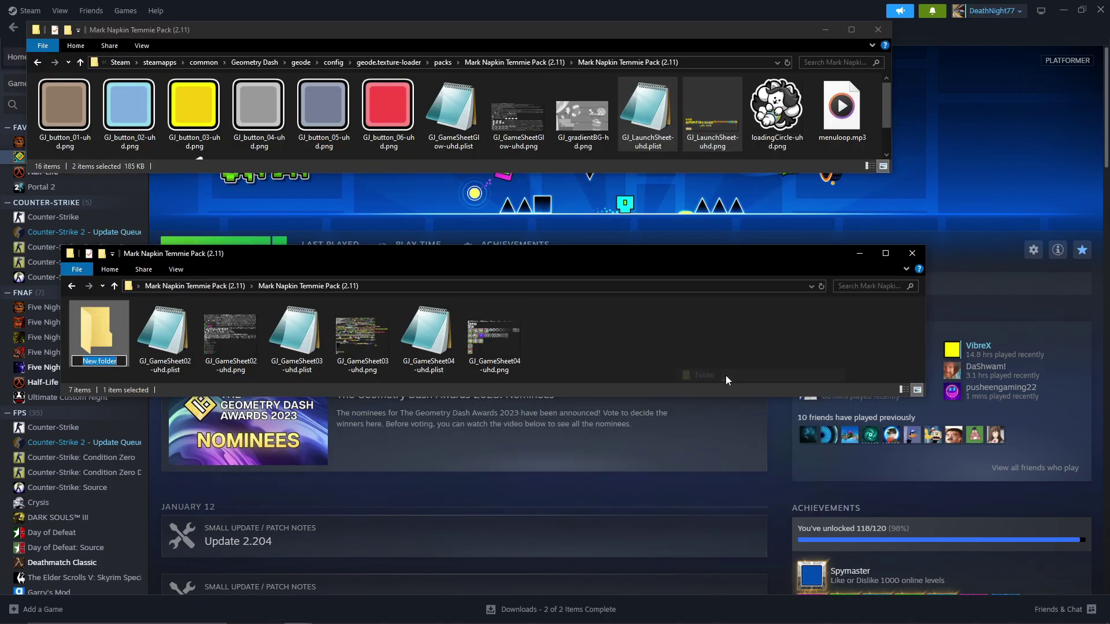
pyautogui.write('not working')
pyautogui.press('Return')
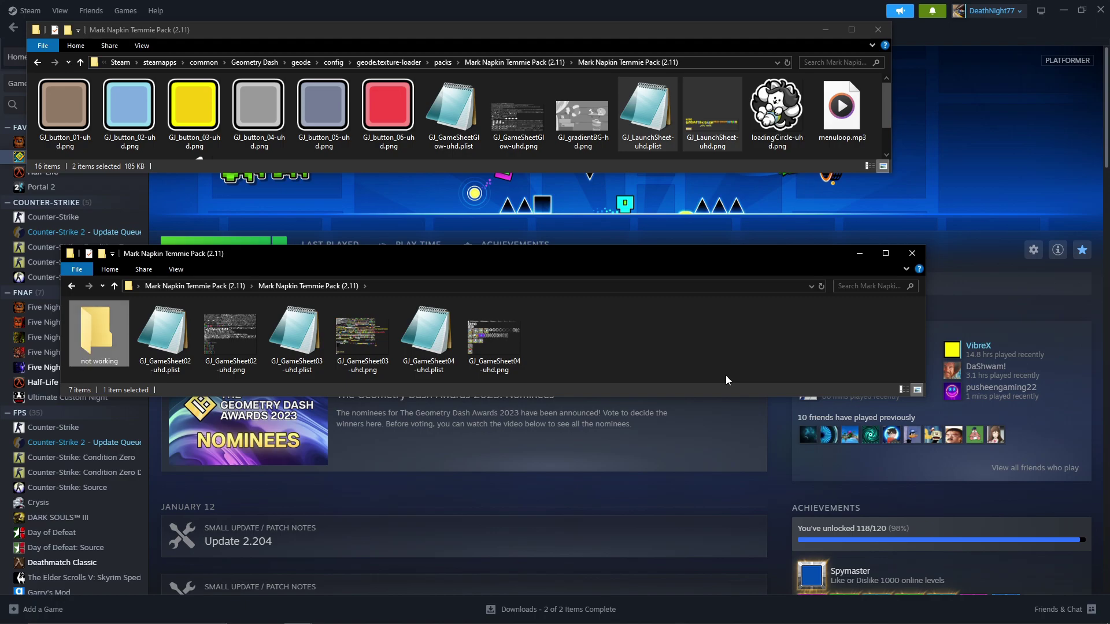
pyautogui.moveTo(356, 255); pyautogui.dragTo(98, 338)
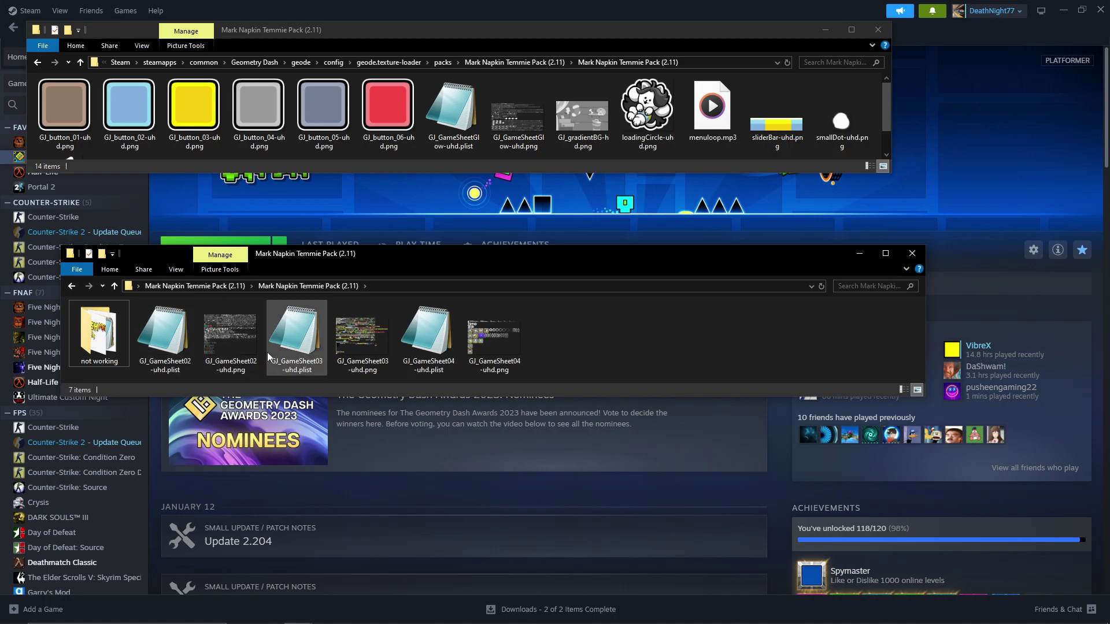
# Move GJ_GameSheet03-uhd.plist and GJ_GameSheet03-uhd.png from the desktop pack into the packs copy and launch Geometry Dash to test them.
pyautogui.click(290, 354)
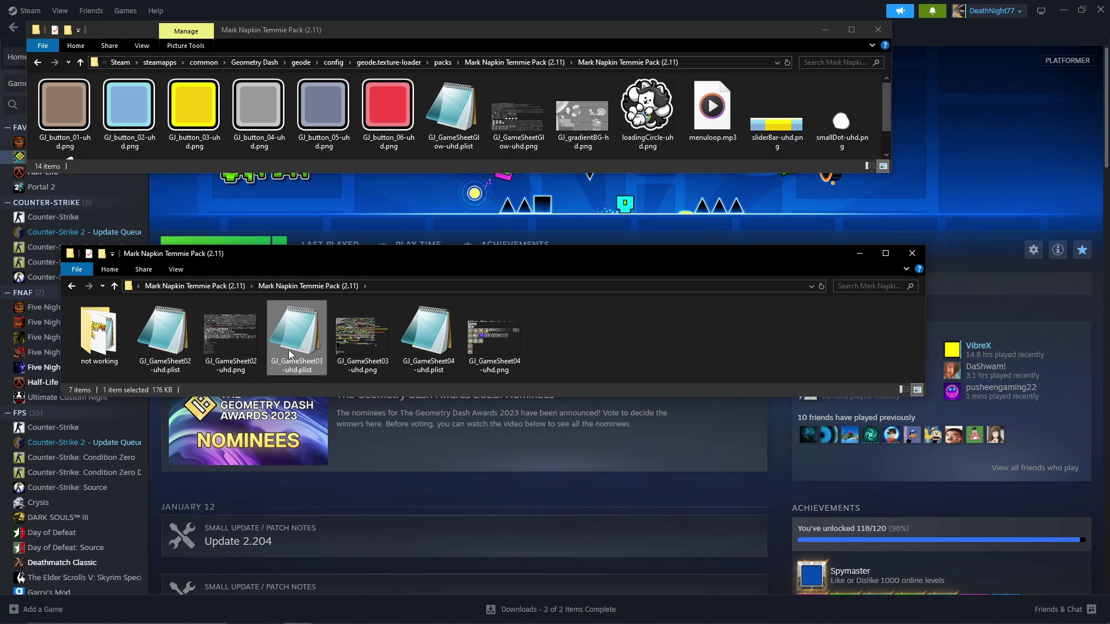
pyautogui.keyDown('ctrl'); pyautogui.click(350, 347); pyautogui.keyUp('ctrl')
pyautogui.moveTo(309, 356); pyautogui.dragTo(517, 143)
pyautogui.click(255, 250)
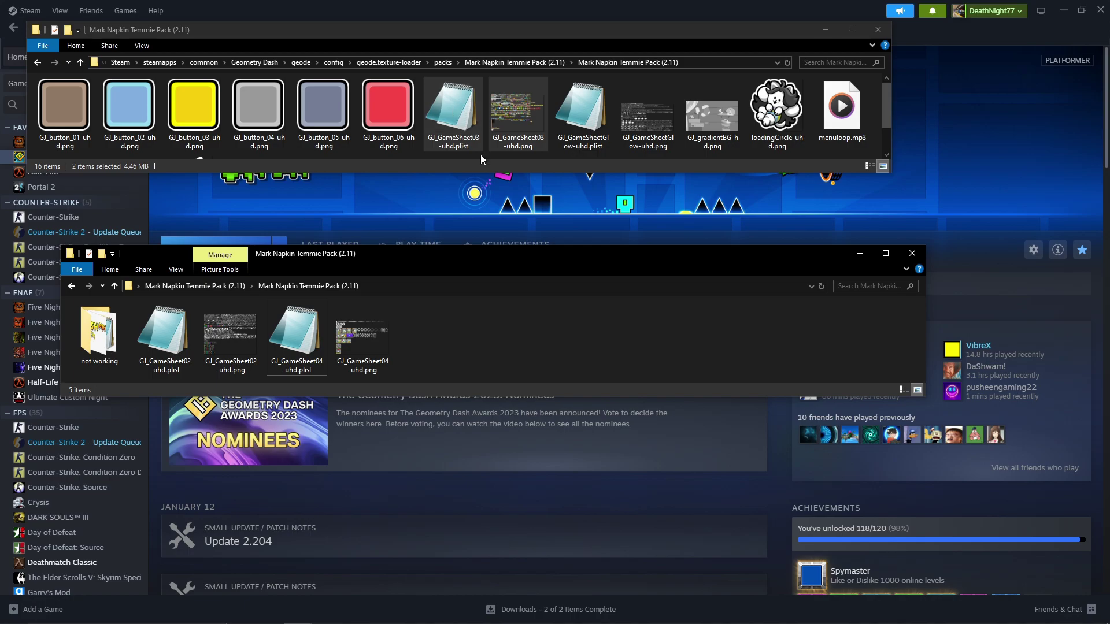
# Move the GJ_GameSheet03-uhd plist and png files from packs into the "not working" folder and dismiss the Geometry Dash crash report.
pyautogui.moveTo(480, 154); pyautogui.dragTo(98, 332)
pyautogui.click(419, 214)
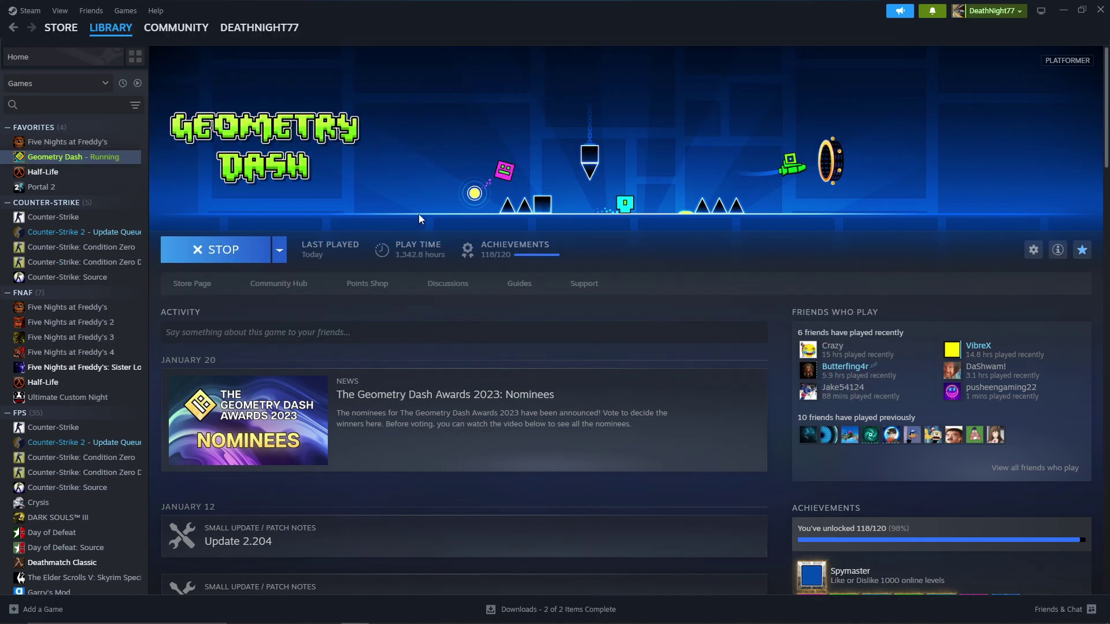
pyautogui.hotkey('alt', 'Tab')
pyautogui.hotkey('alt', 'Tab')
pyautogui.hotkey('alt', 'Tab')
pyautogui.hotkey('alt', 'Tab')
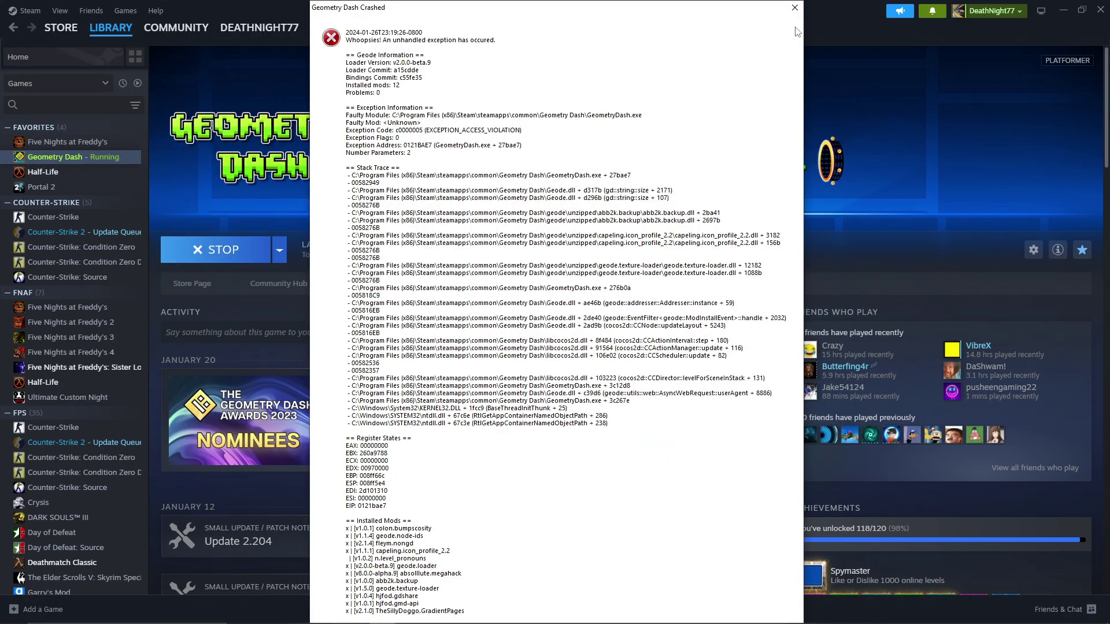
pyautogui.click(795, 7)
pyautogui.hotkey('alt', 'Tab')
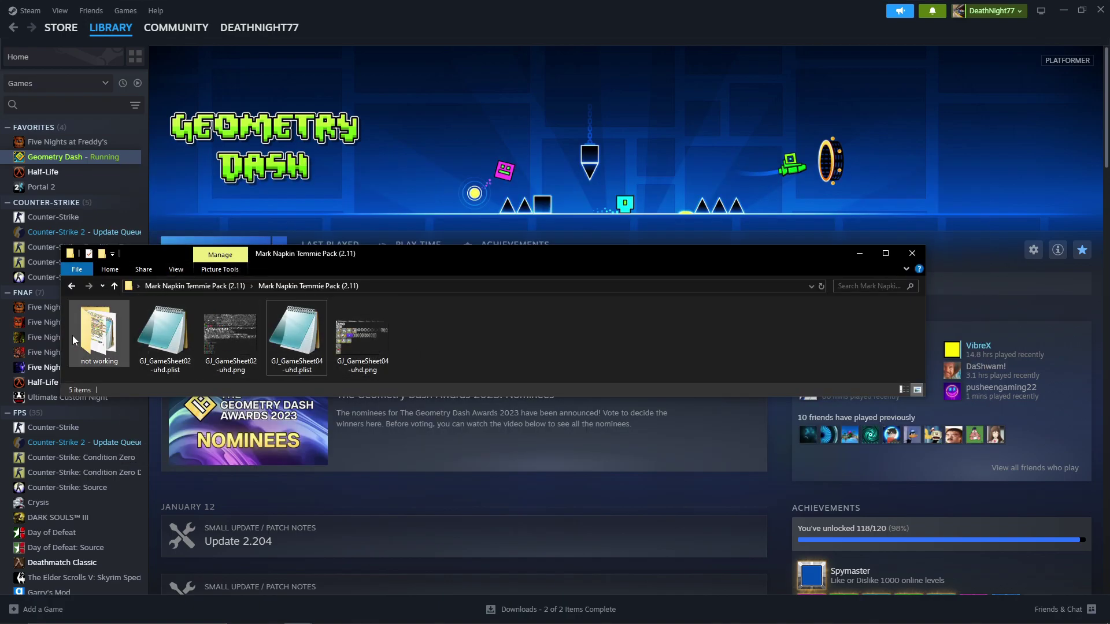
# Move the GJ_GameSheet02-uhd and GJ_GameSheet04-uhd plist and png files into the "not working" folder, then view that folder full-screen with larger icons.
pyautogui.moveTo(415, 344); pyautogui.dragTo(98, 335)
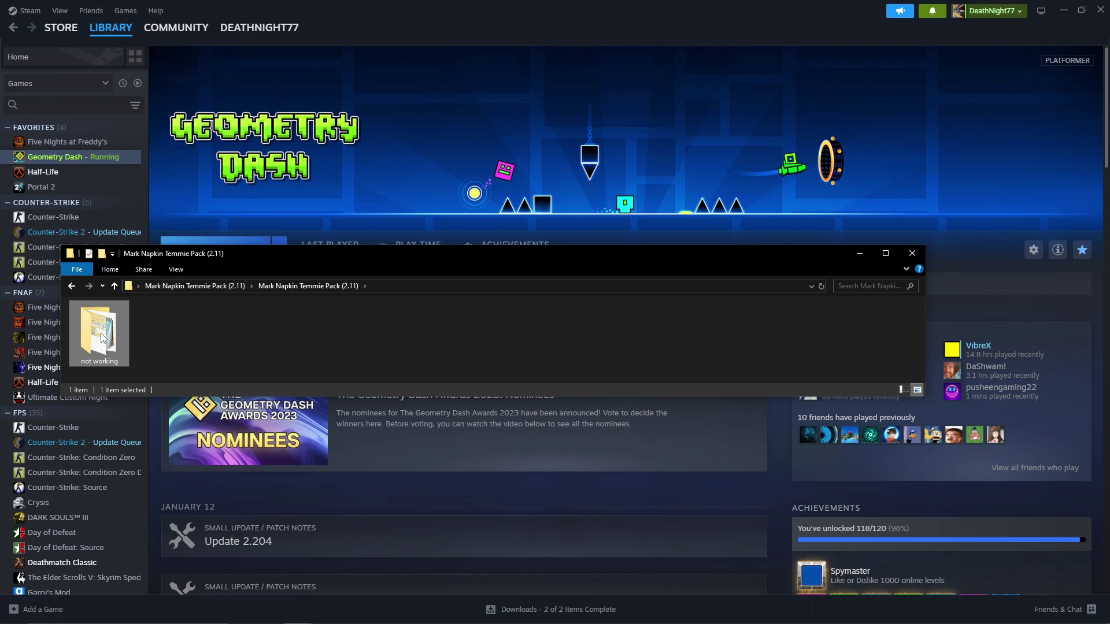
pyautogui.doubleClick(98, 334)
pyautogui.click(885, 253)
pyautogui.keyDown('ctrl'); pyautogui.scroll(5, 66, 204); pyautogui.keyUp('ctrl')
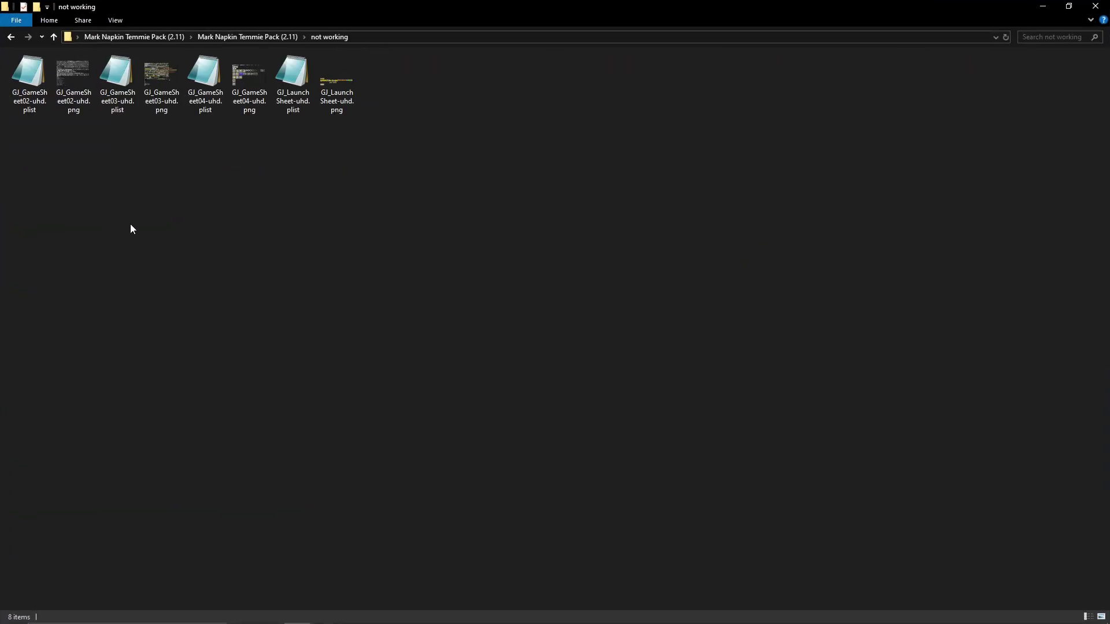
pyautogui.keyDown('ctrl'); pyautogui.scroll(-2, 171, 261); pyautogui.keyUp('ctrl')
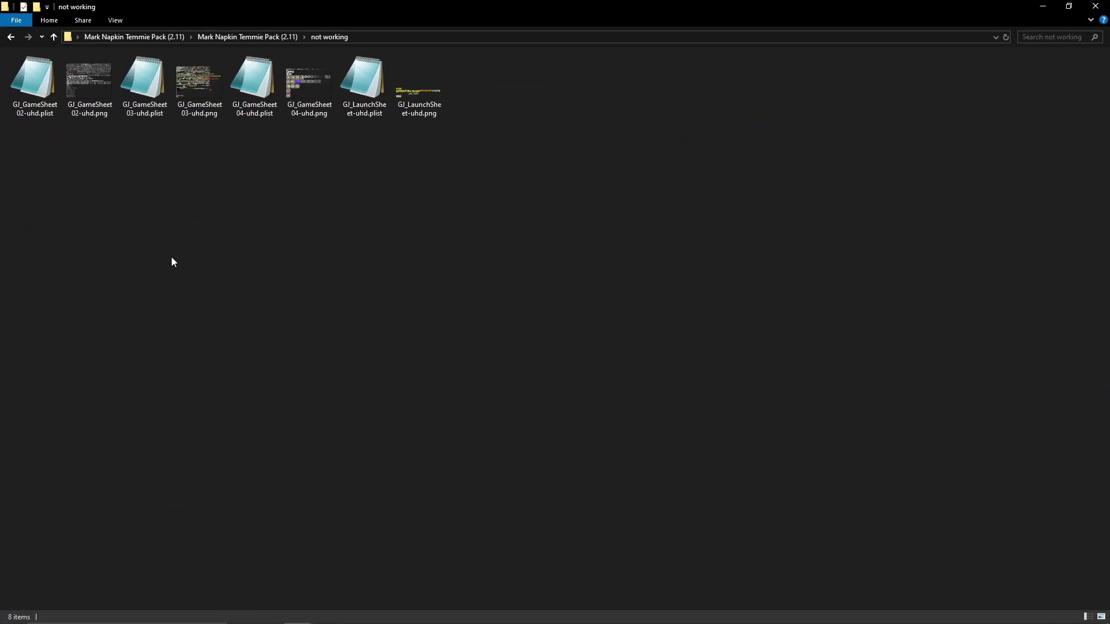
pyautogui.keyDown('ctrl'); pyautogui.scroll(1, 171, 256); pyautogui.keyUp('ctrl')
pyautogui.click(1069, 6)
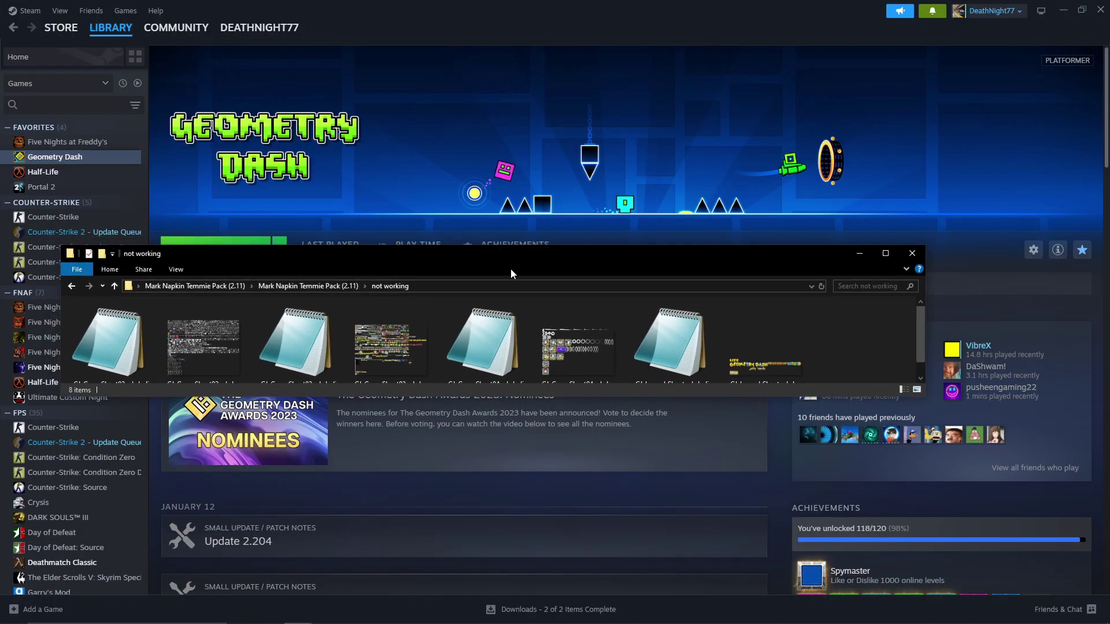
pyautogui.click(888, 257)
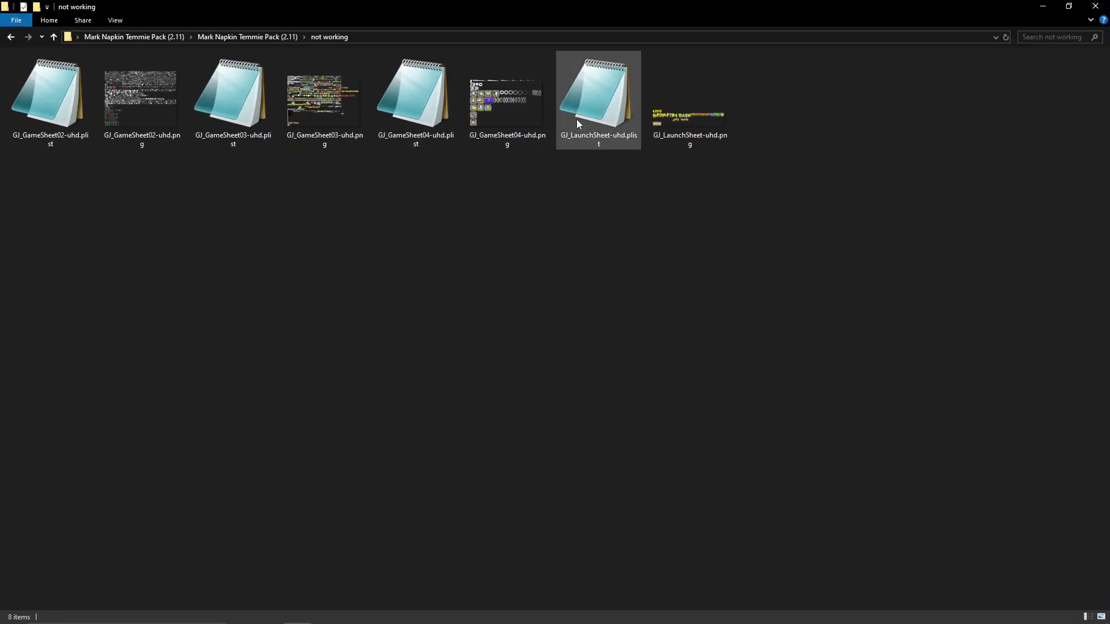
# Preview GJ_LaunchSheet-uhd.png from the "not working" folder, then open it in paint.net.
pyautogui.doubleClick(688, 140)
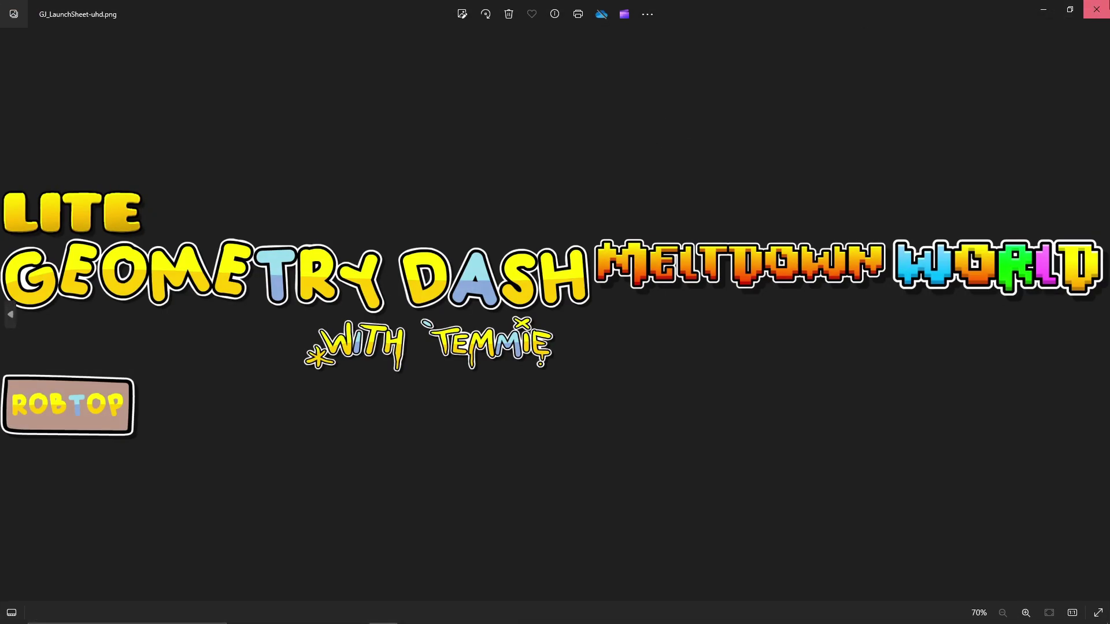
pyautogui.click(1097, 9)
pyautogui.rightClick(717, 99)
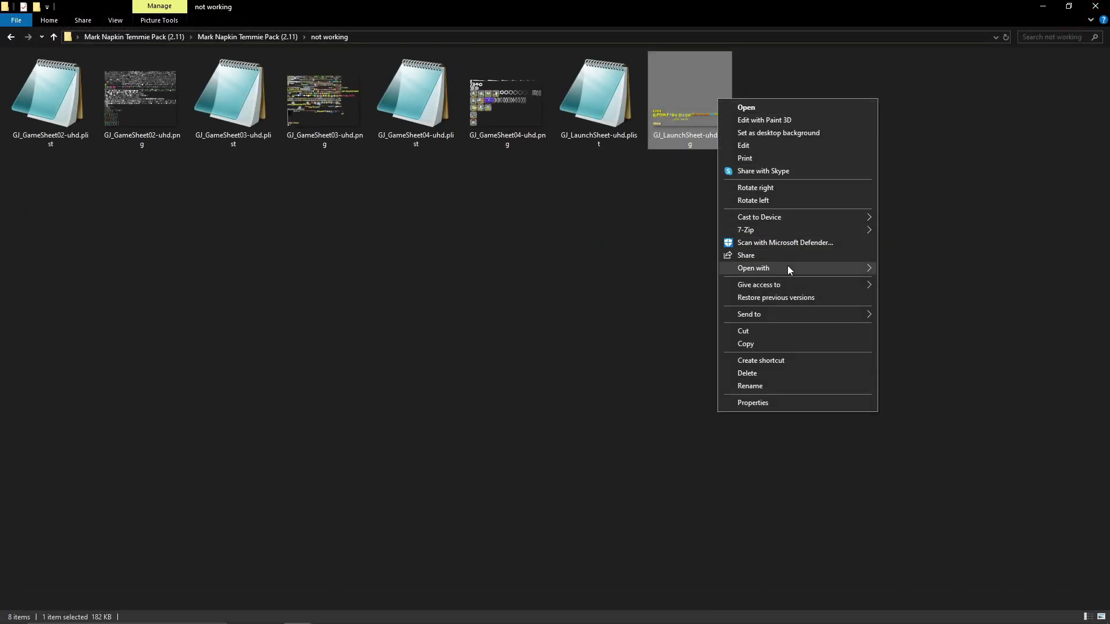
pyautogui.moveTo(839, 265)
pyautogui.click(959, 307)
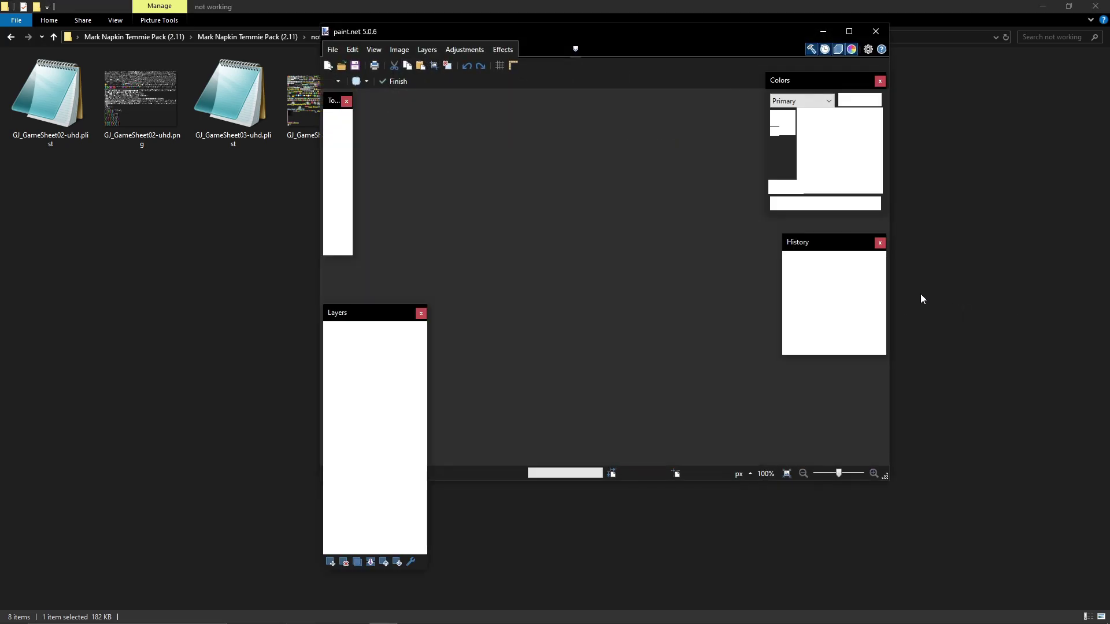
pyautogui.moveTo(740, 44); pyautogui.dragTo(487, 127)
# Open the pack's GJ_LaunchSheet-uhd.plist in Notepad and arrange it beside the paint.net window showing the png.
pyautogui.click(624, 123)
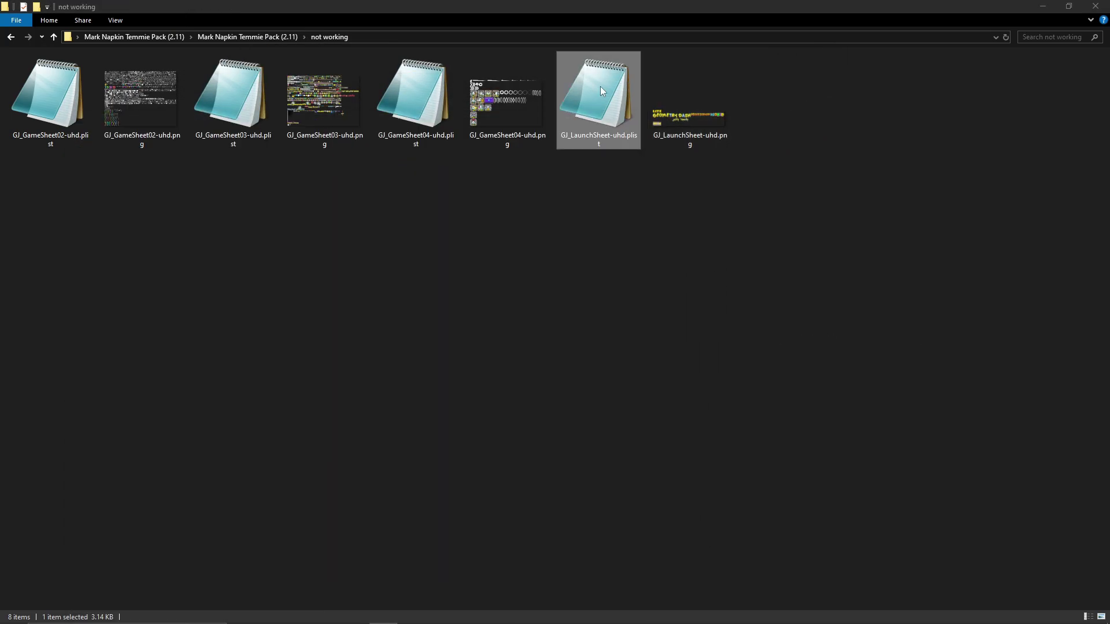
pyautogui.doubleClick(600, 85)
pyautogui.moveTo(858, 310); pyautogui.dragTo(899, 34)
pyautogui.hotkey('alt', 'Tab')
pyautogui.press('Tab')
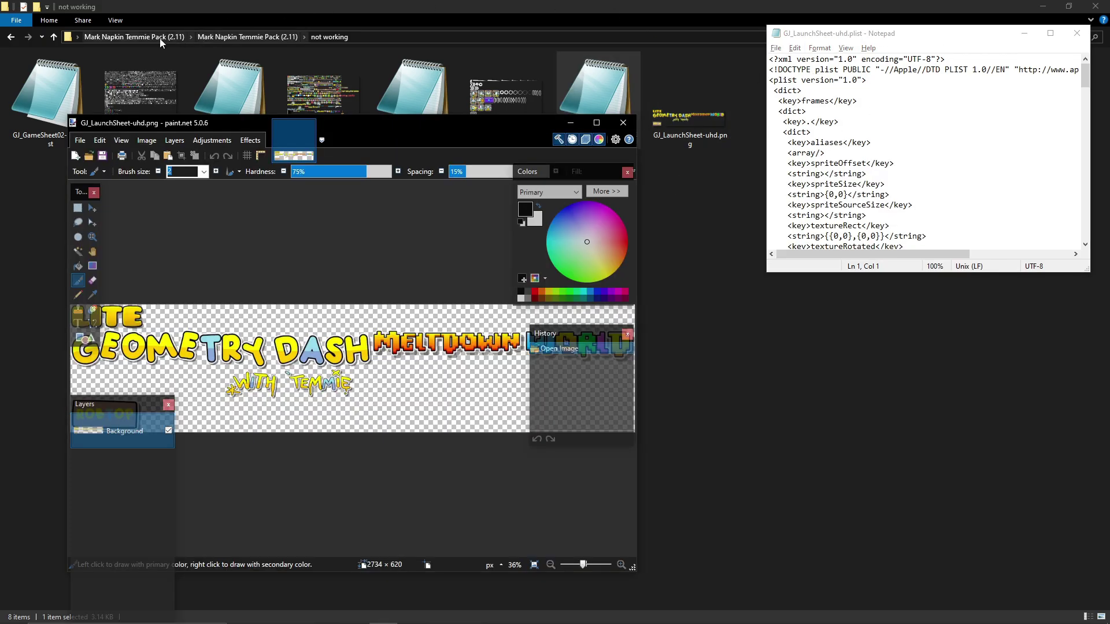
pyautogui.click(199, 11)
pyautogui.click(91, 40)
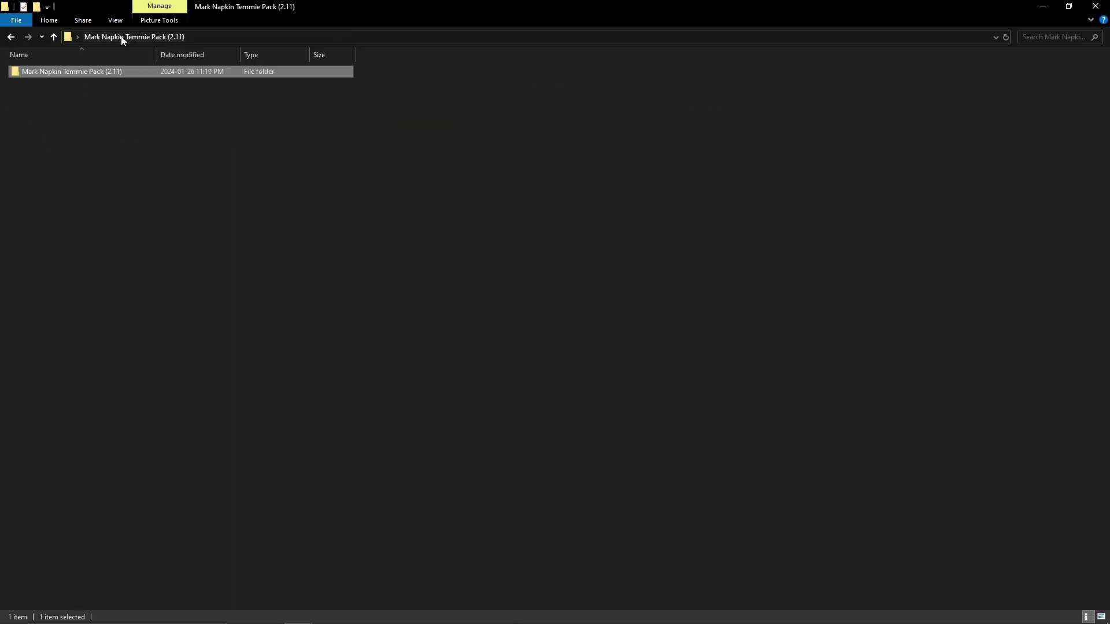
pyautogui.hotkey('alt', 'Left')
pyautogui.hotkey('alt', 'Left')
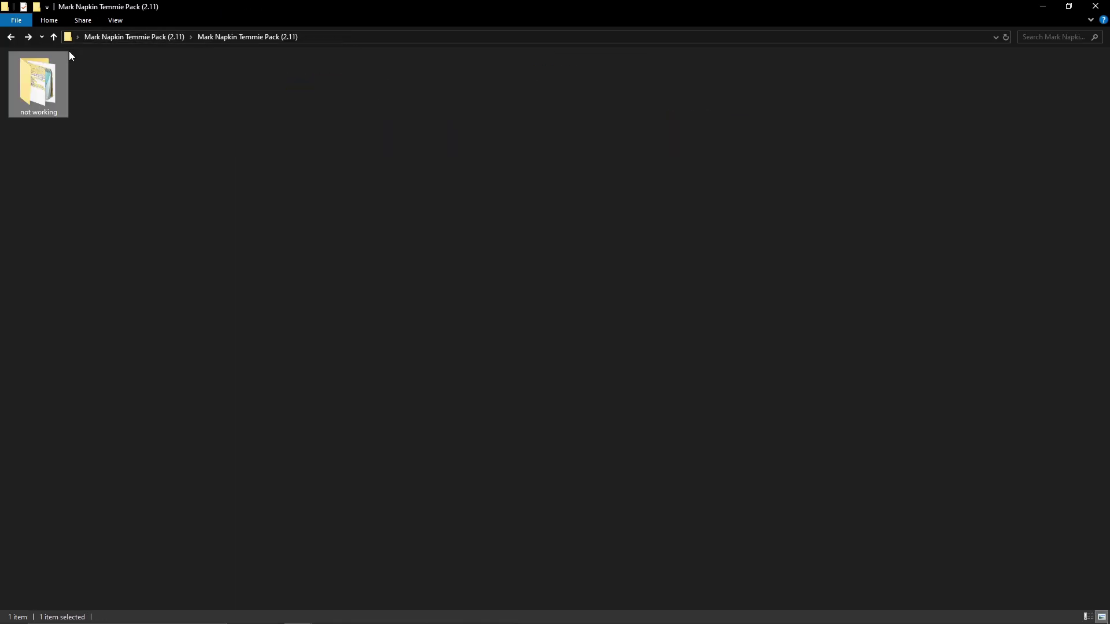
pyautogui.click(13, 38)
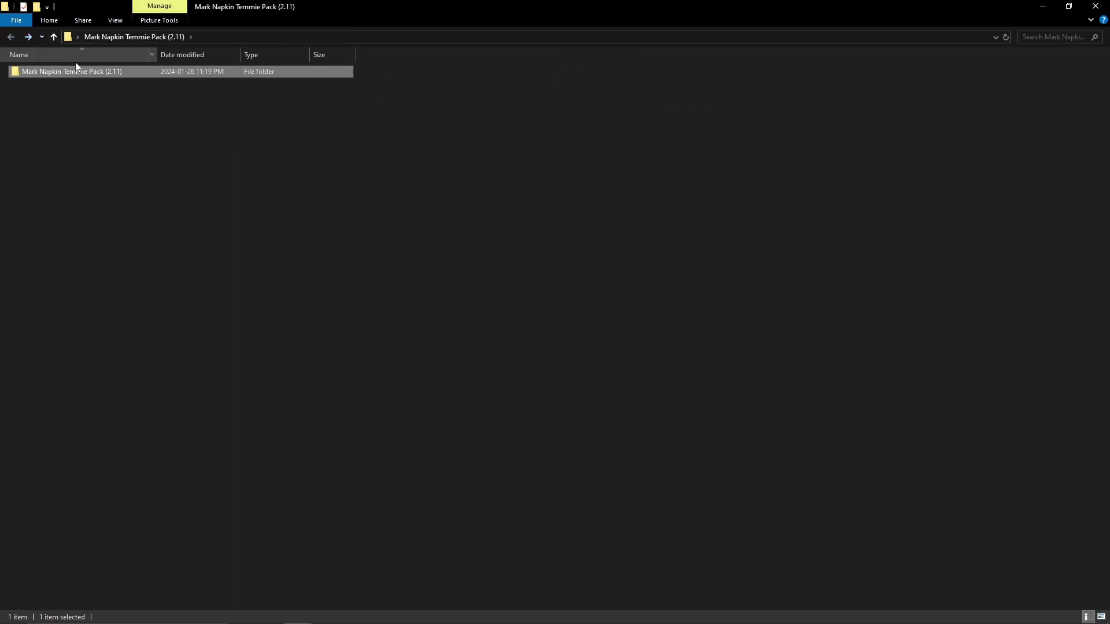
pyautogui.click(178, 64)
# Switch to Steam, browse Geometry Dash's local files and open the game's Resources folder.
pyautogui.hotkey('alt', 'Tab')
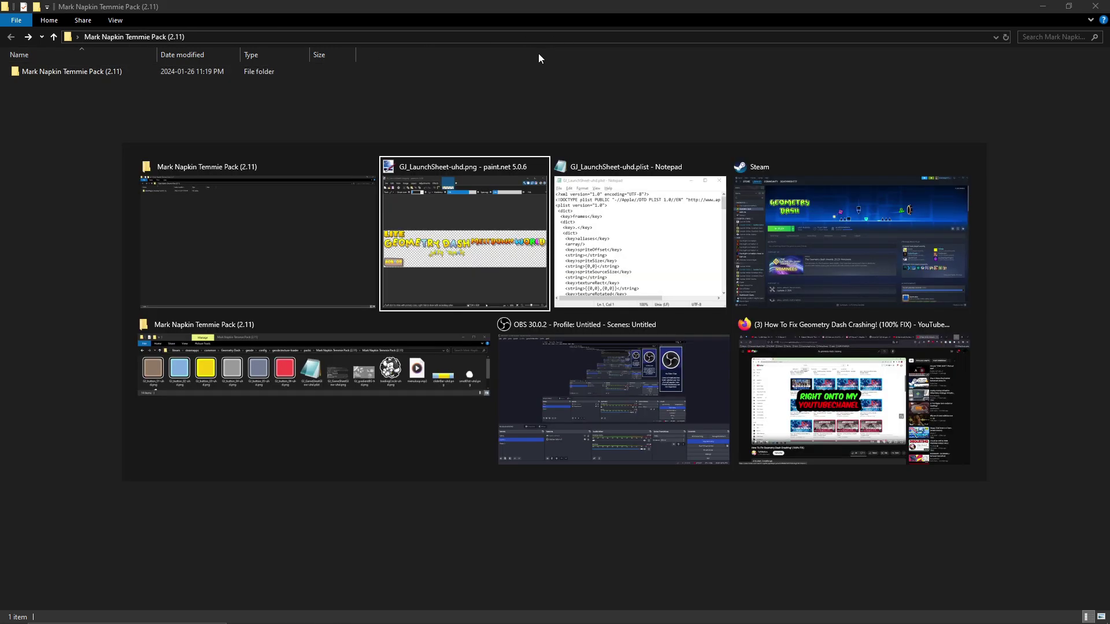
pyautogui.press('Tab')
pyautogui.press('Tab')
pyautogui.rightClick(60, 158)
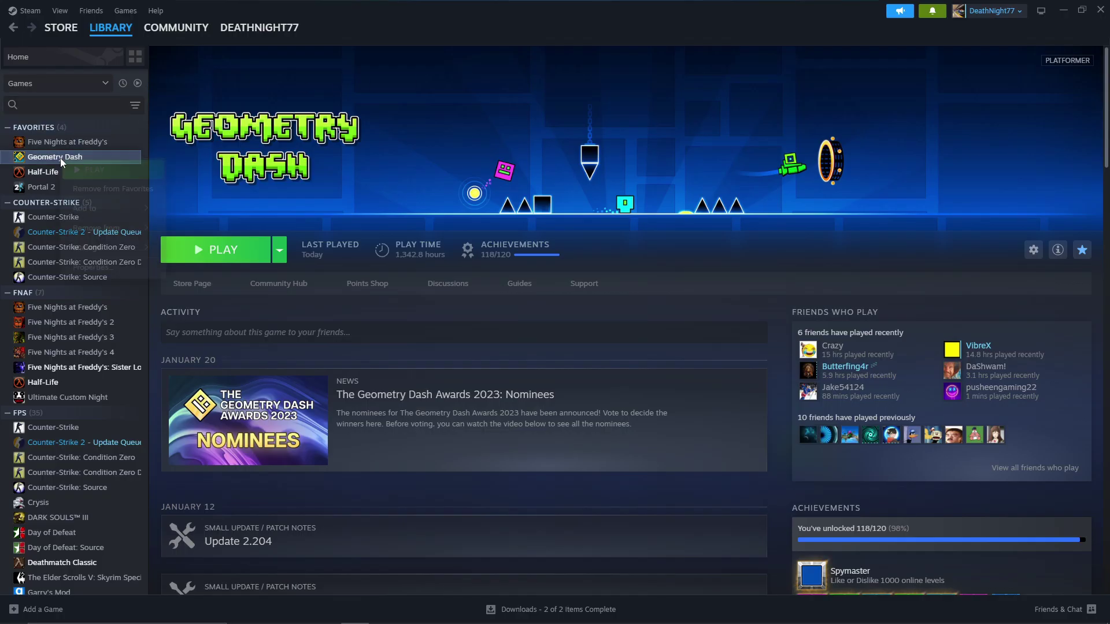
pyautogui.moveTo(138, 249)
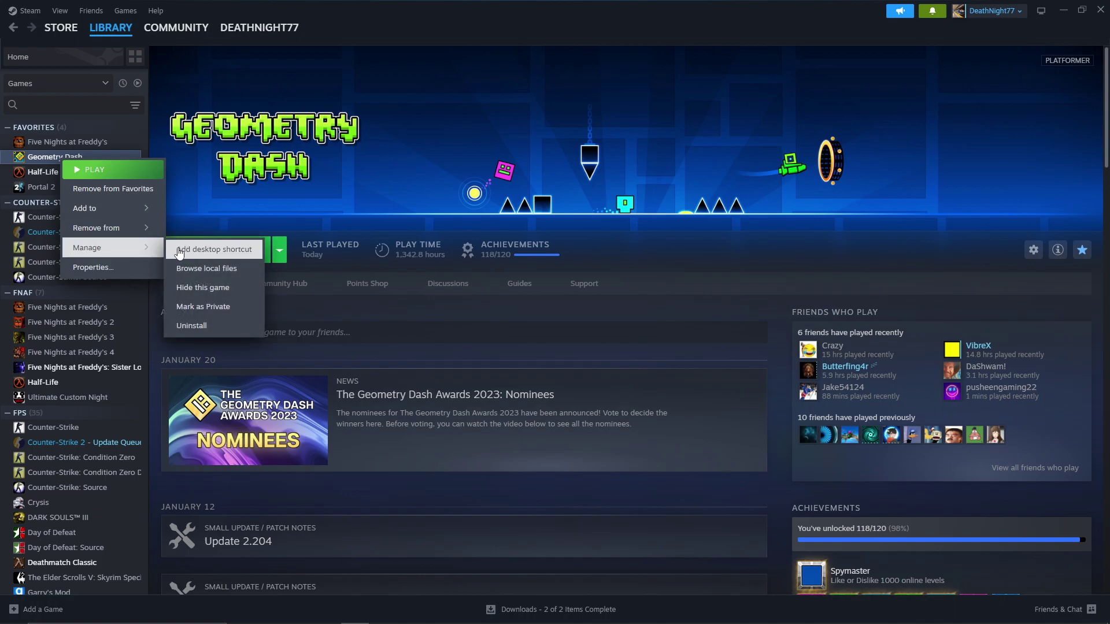
pyautogui.click(179, 269)
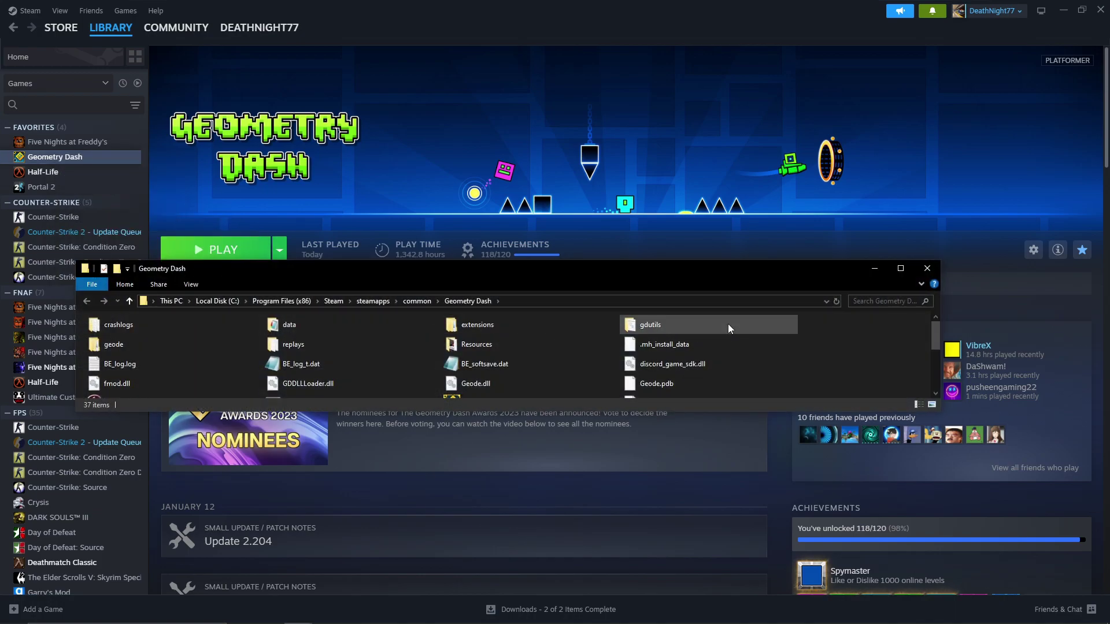
pyautogui.click(900, 270)
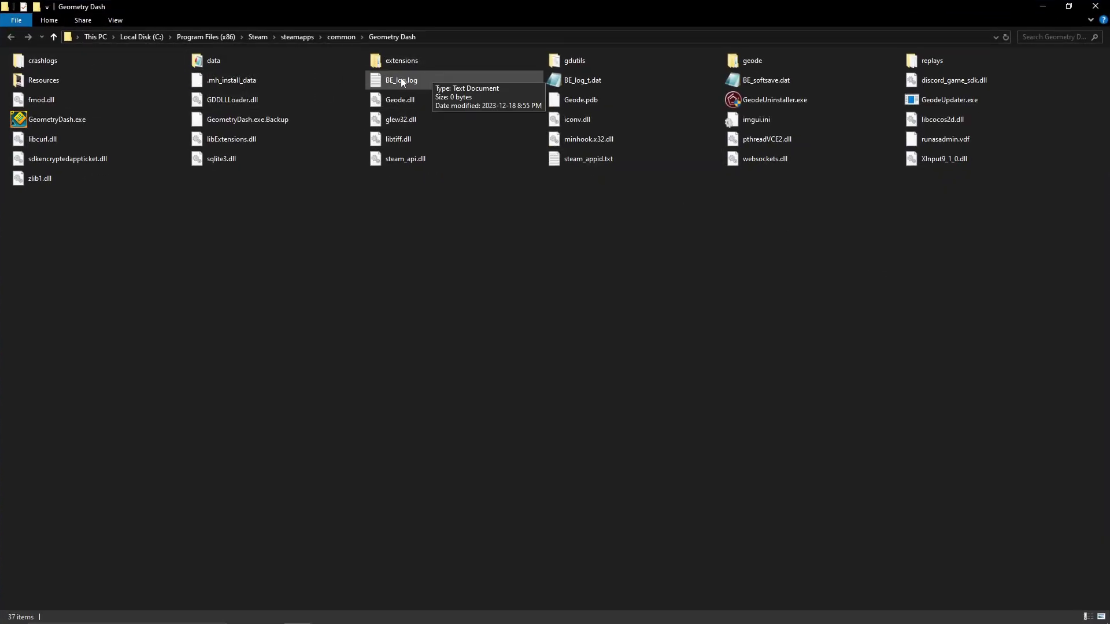
pyautogui.doubleClick(93, 79)
# Check the pack plist's file name in Notepad, then search the Resources folder for "GJ_launch".
pyautogui.hotkey('alt', 'Tab')
pyautogui.press('Tab')
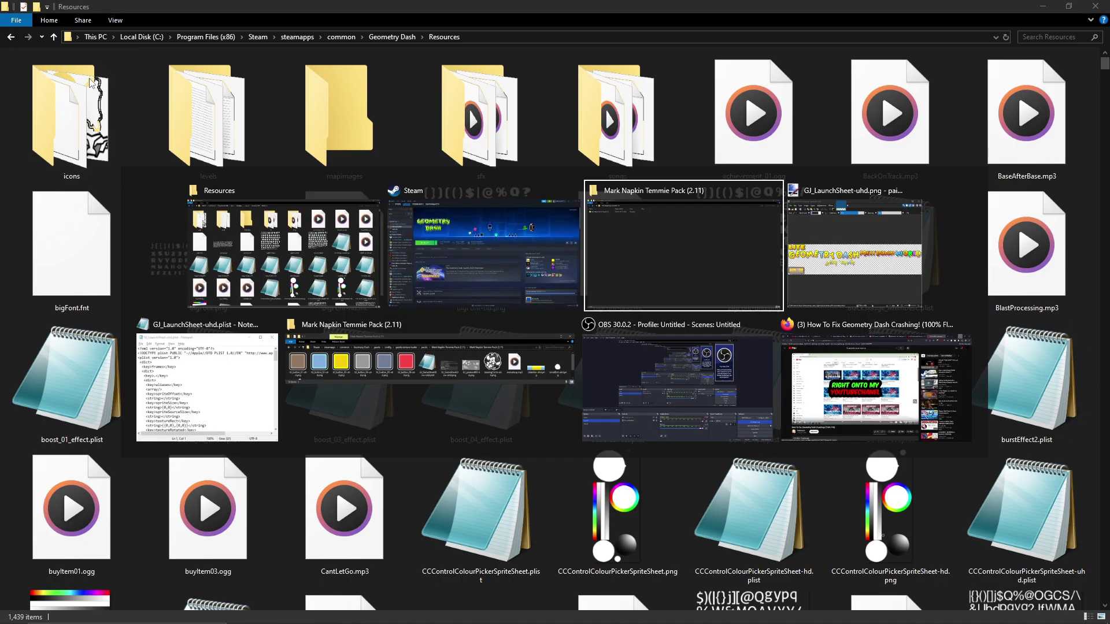
pyautogui.press('Tab')
pyautogui.press('Tab')
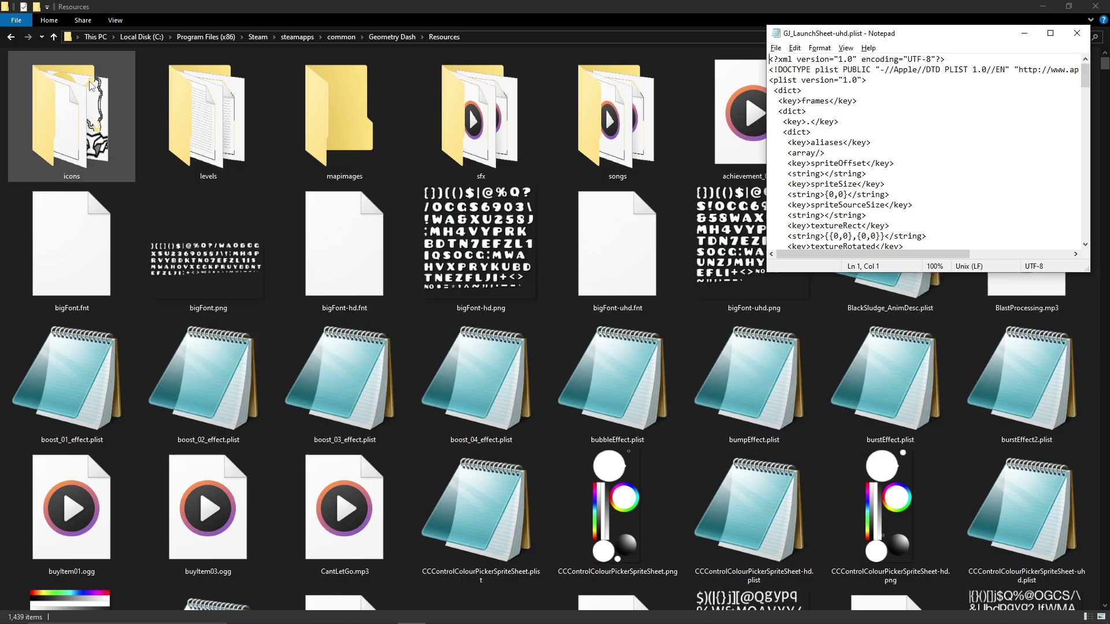
pyautogui.click(1073, 33)
pyautogui.click(1066, 37)
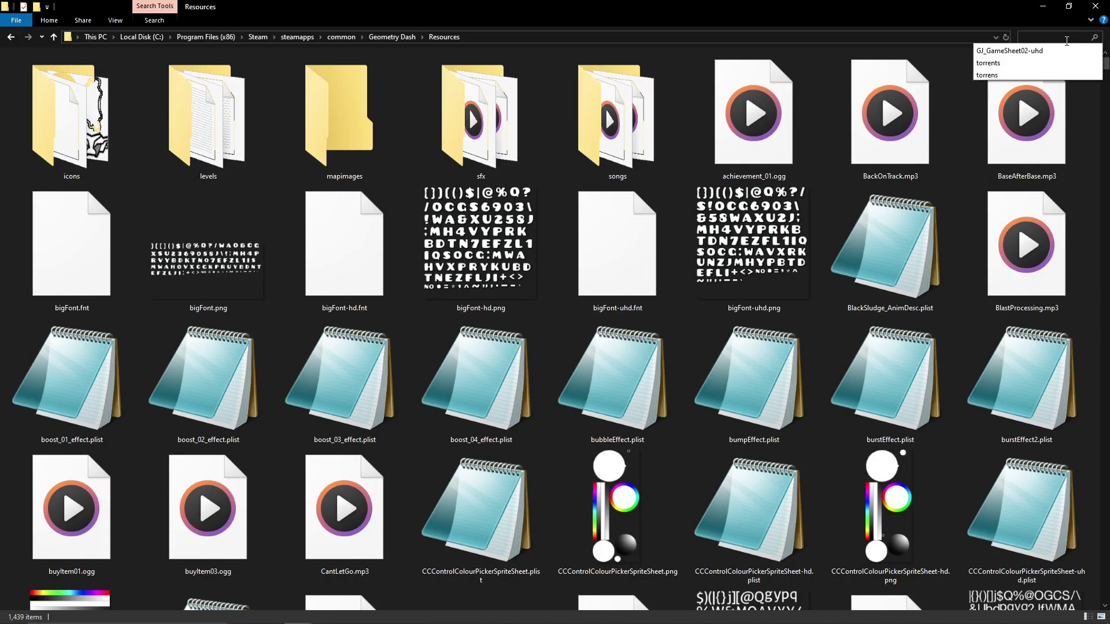
pyautogui.write('GJ_')
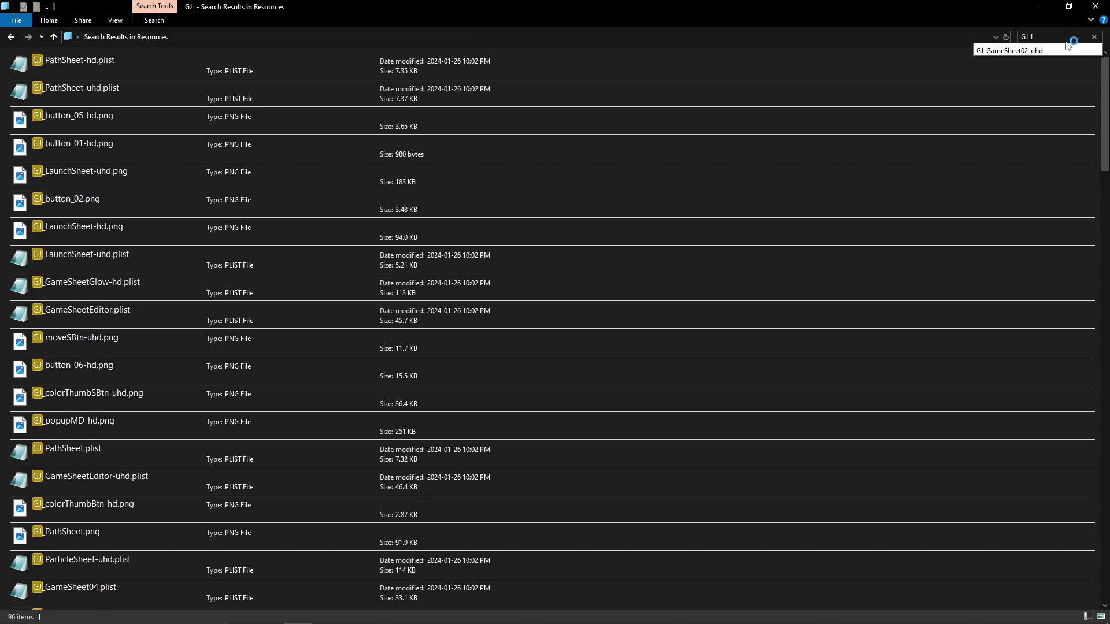
pyautogui.write('launch')
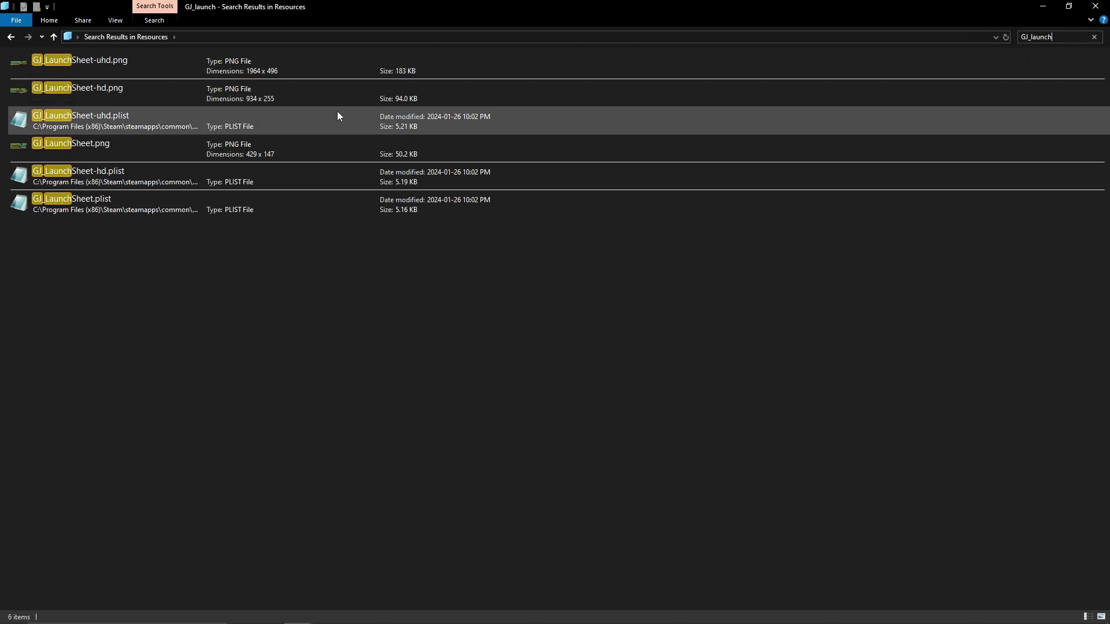
# Open the game's original GJ_LaunchSheet-uhd.plist in Notepad alongside the pack's version and close the search results window.
pyautogui.click(331, 121)
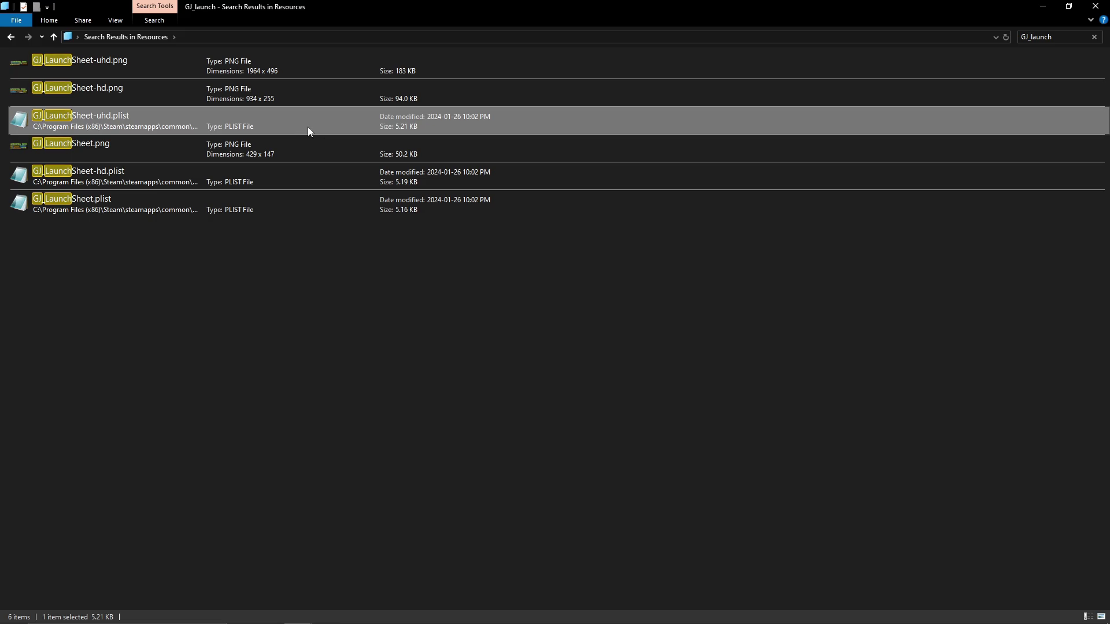
pyautogui.hotkey('alt', 'Tab')
pyautogui.press('Escape')
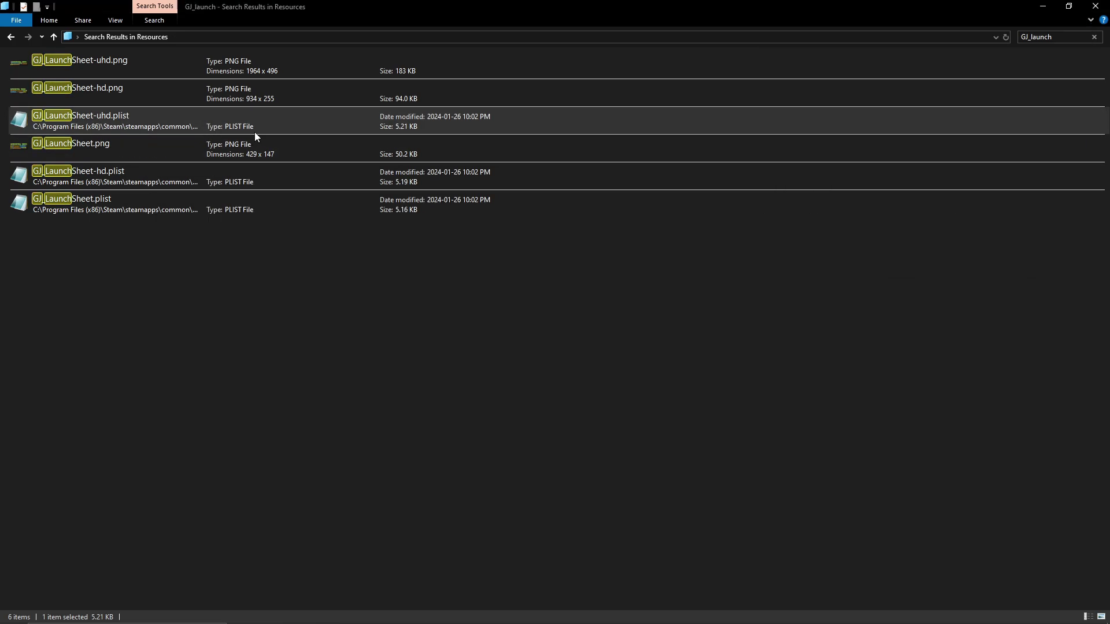
pyautogui.doubleClick(268, 128)
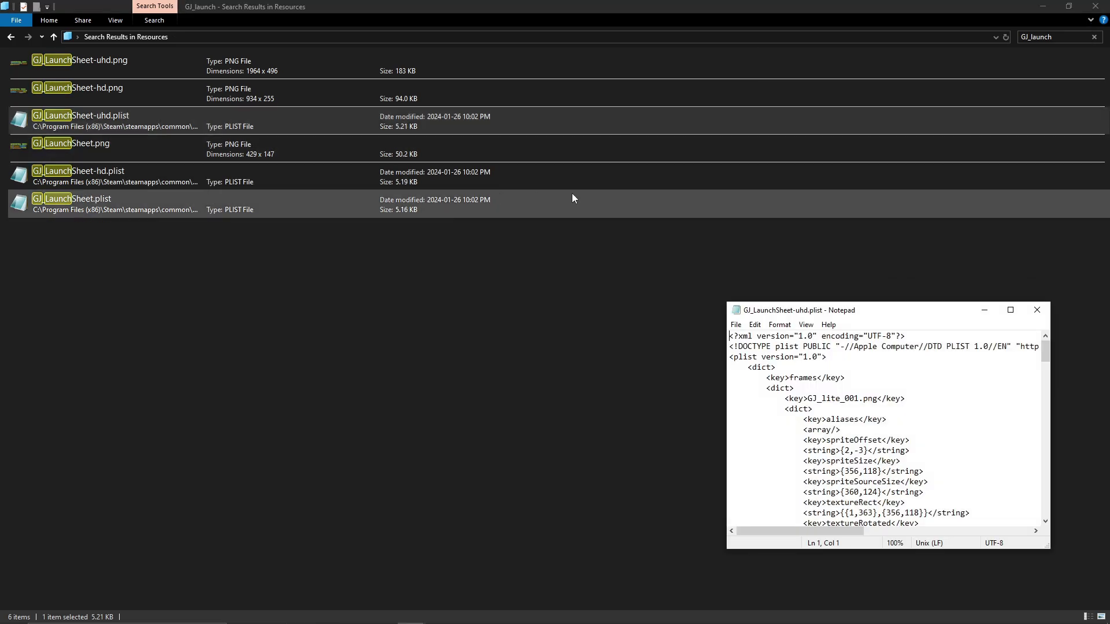
pyautogui.hotkey('alt', 'Tab')
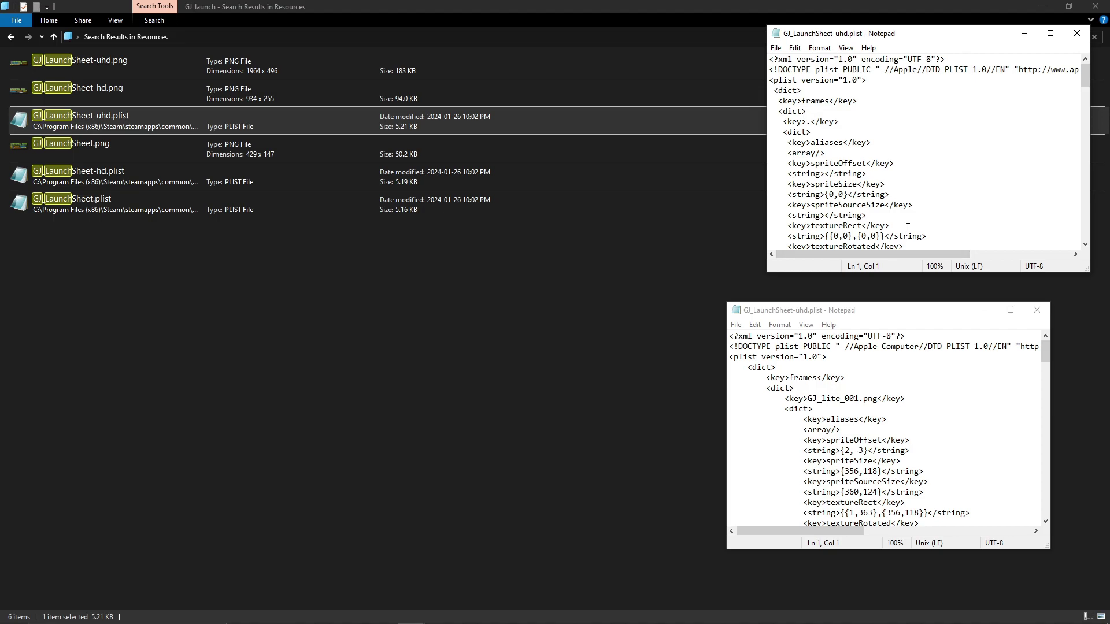
pyautogui.click(1096, 6)
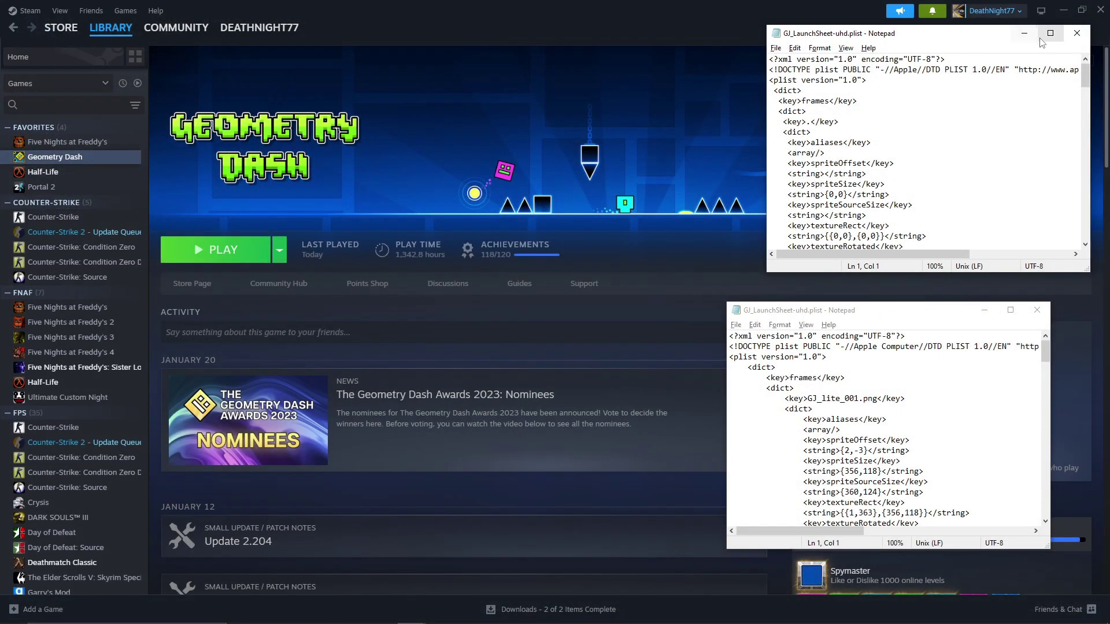
# Compare the indentation of the opening dict lines in the pack's and the game's GJ_LaunchSheet-uhd.plist files.
pyautogui.moveTo(778, 111); pyautogui.dragTo(769, 111)
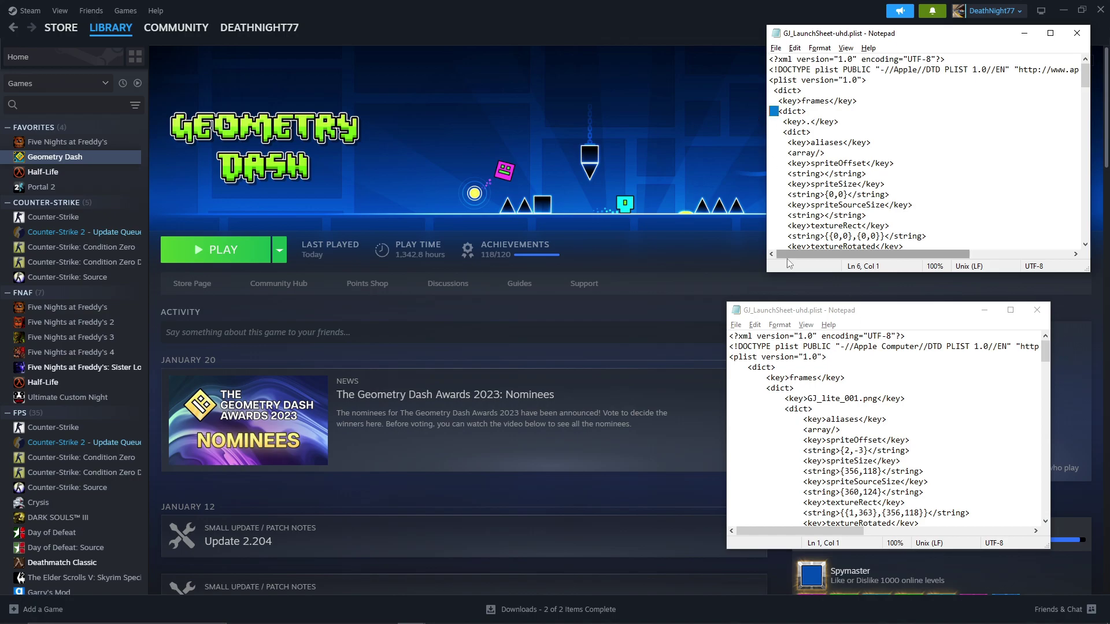
pyautogui.moveTo(750, 367); pyautogui.dragTo(713, 371)
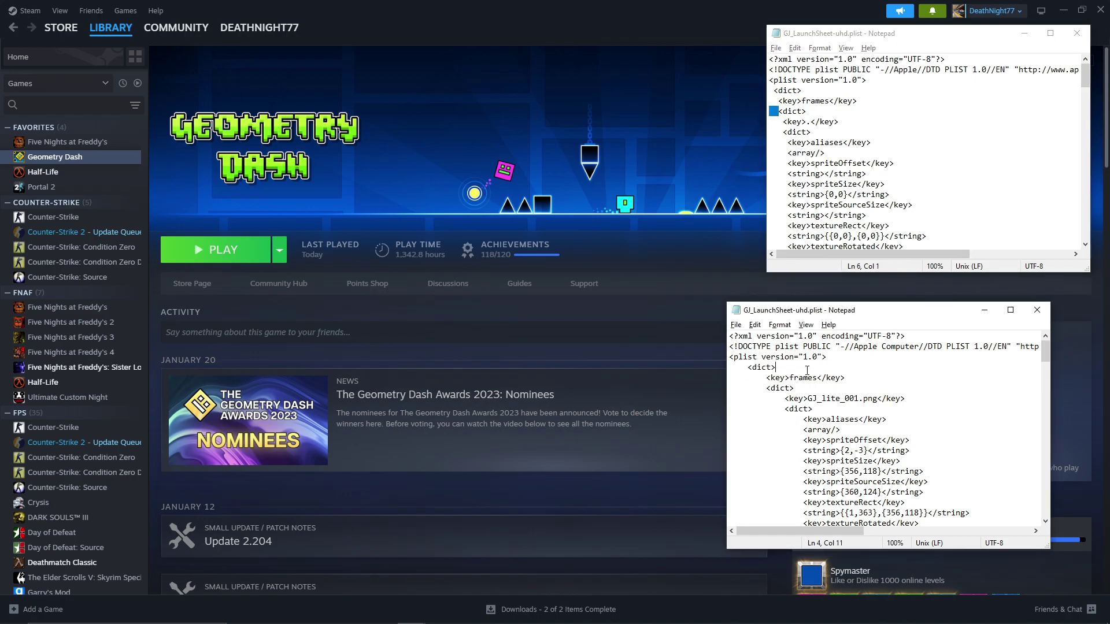
pyautogui.click(845, 143)
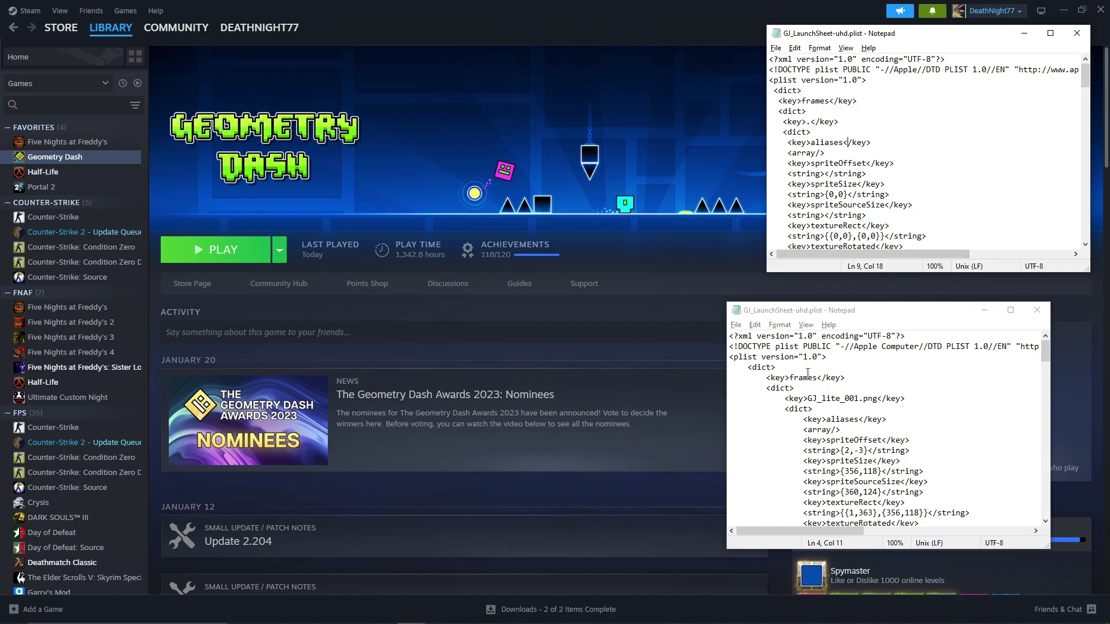
# Switch to Firefox and show the YouTube tutorial "How to edit the Geometry Dash Plist(Read Desc.)".
pyautogui.moveTo(557, 591)
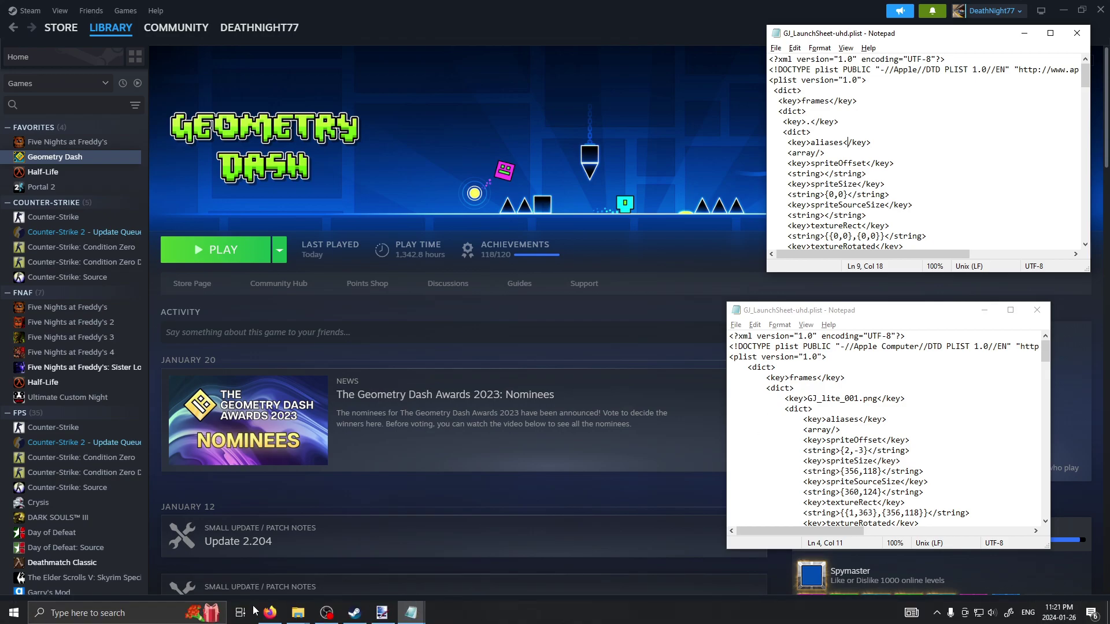
pyautogui.click(270, 612)
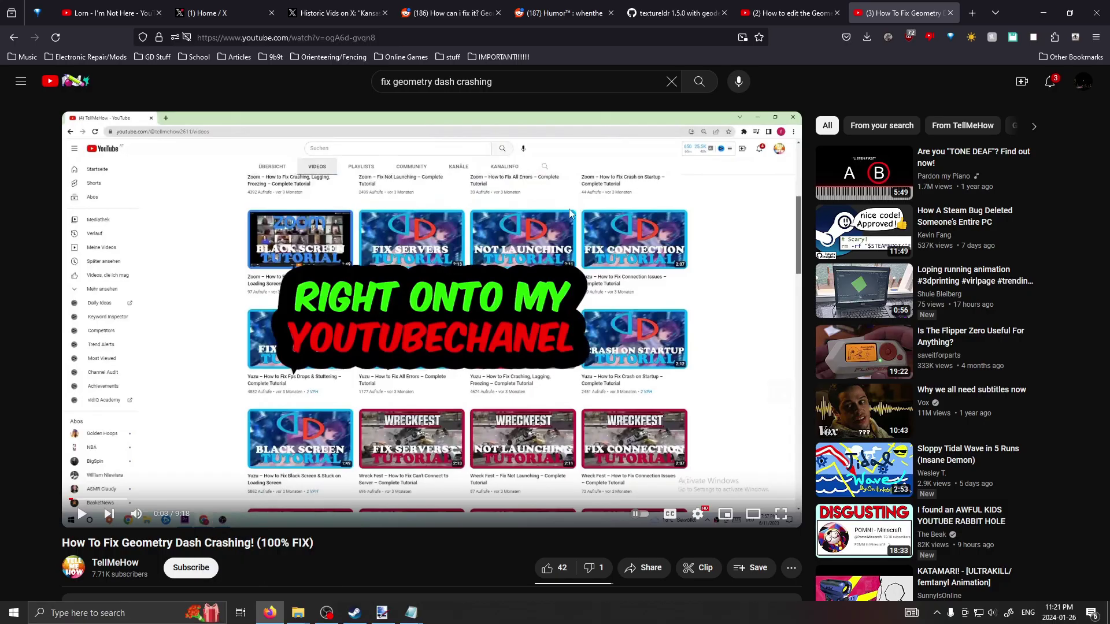
pyautogui.hotkey('ctrl', 'shift', 'Tab')
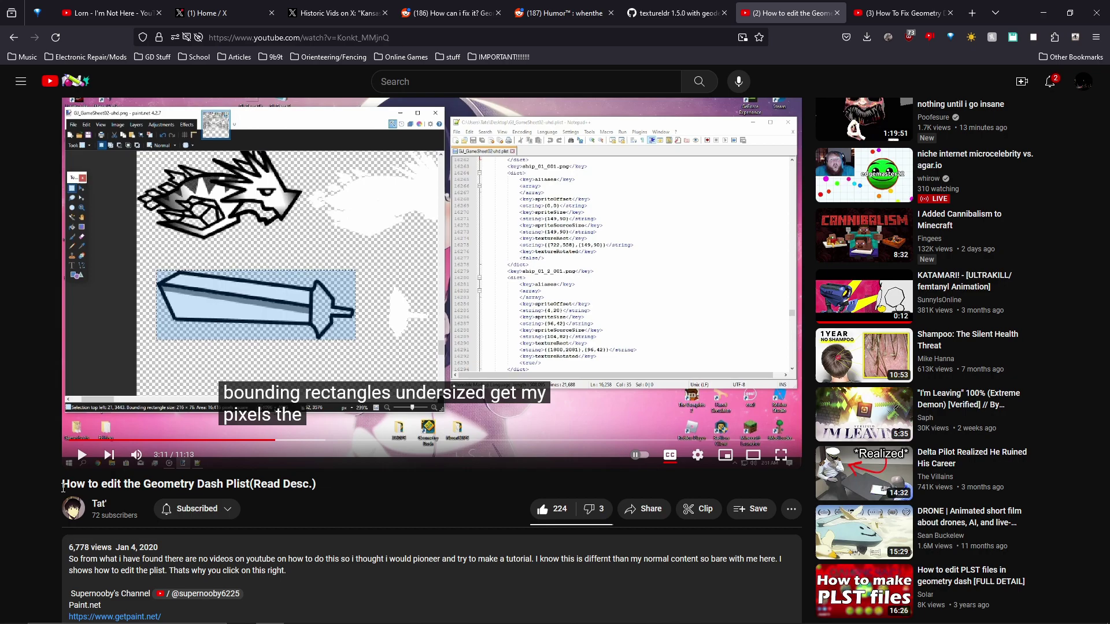
pyautogui.scroll(2, 310, 450)
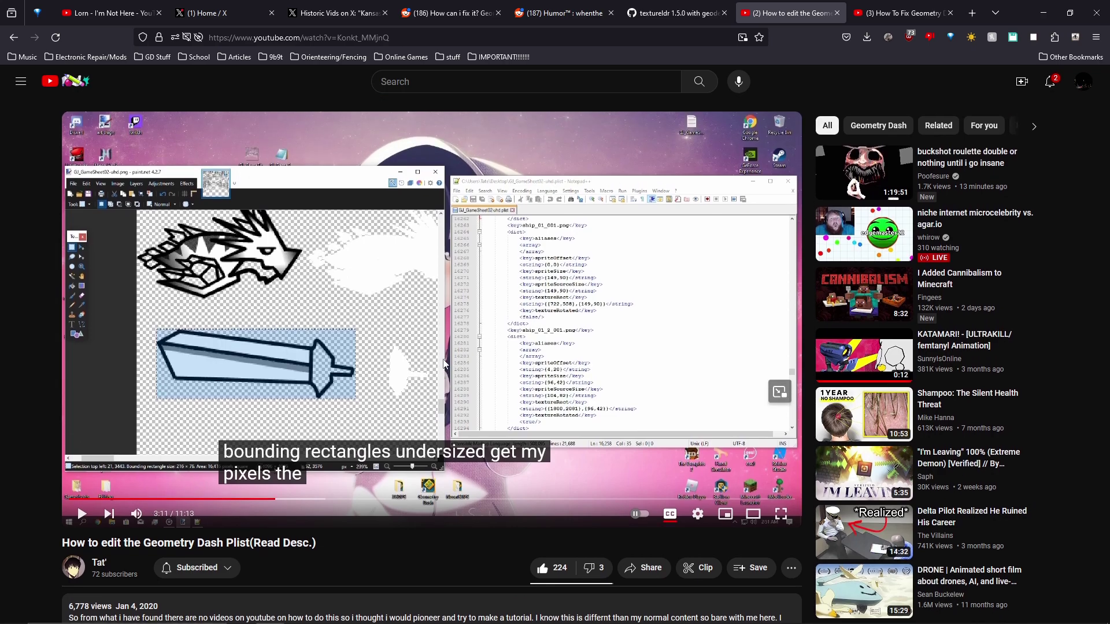
# Copy the entire text of the game's original GJ_LaunchSheet-uhd.plist in Notepad.
pyautogui.hotkey('alt', 'Tab')
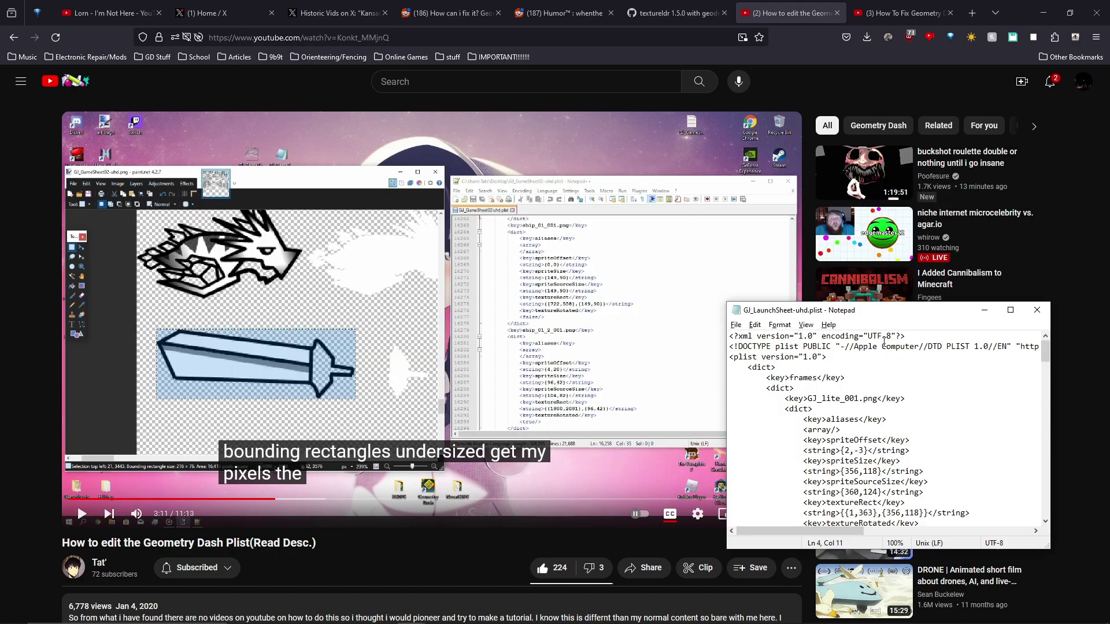
pyautogui.hotkey('ctrl', 'a')
pyautogui.click(819, 366)
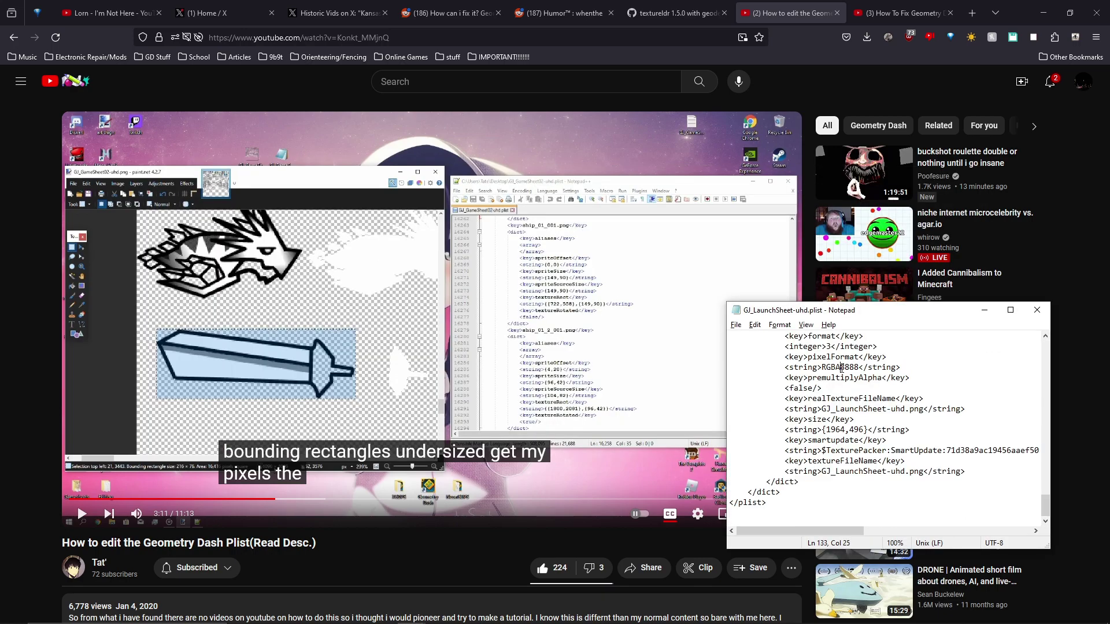
# Replace the entire contents of the pack's GJ_LaunchSheet-uhd.plist with the copied text of the game's version.
pyautogui.hotkey('alt', 'Tab')
pyautogui.click(863, 174)
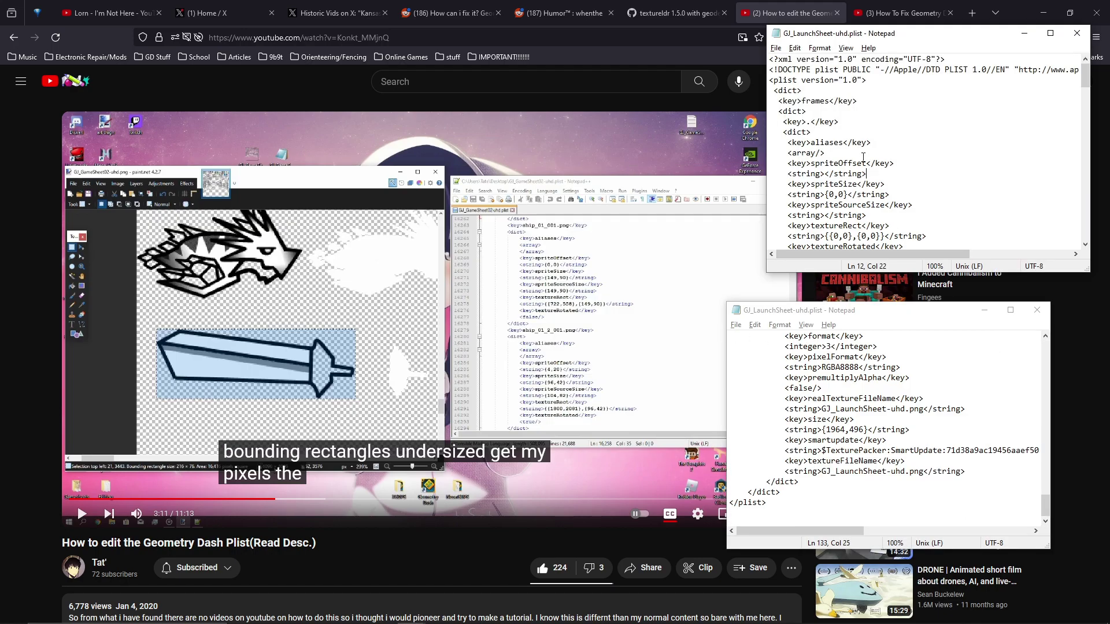
pyautogui.hotkey('ctrl', 'a')
pyautogui.hotkey('ctrl', 'v')
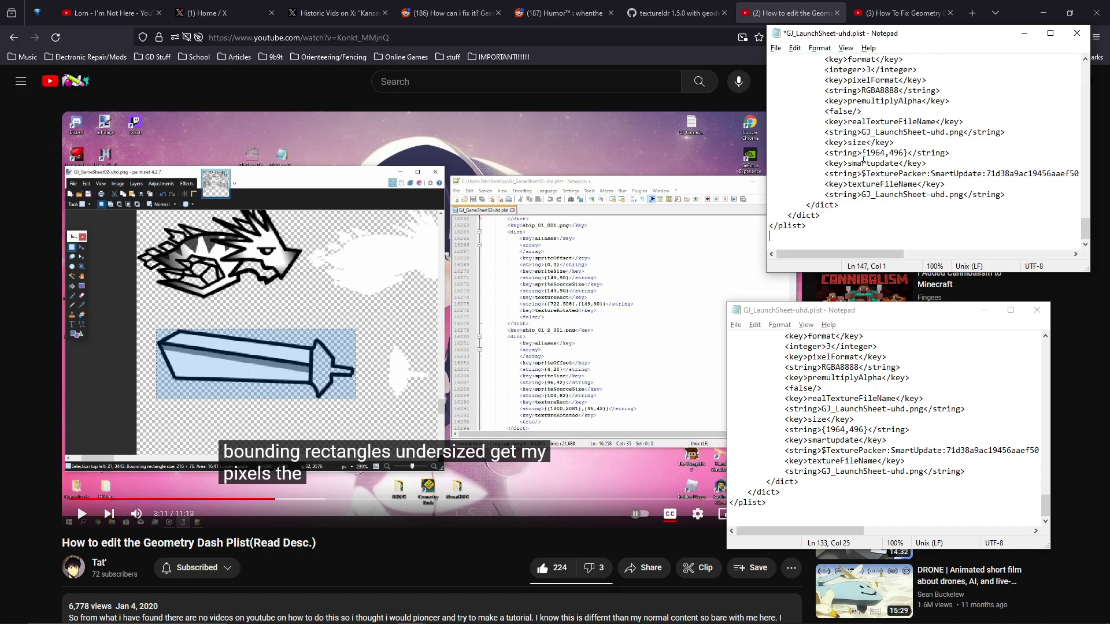
# Undo the text replacement in the pack's GJ_LaunchSheet-uhd.plist and return to the beginning of the file.
pyautogui.scroll(2, 864, 161)
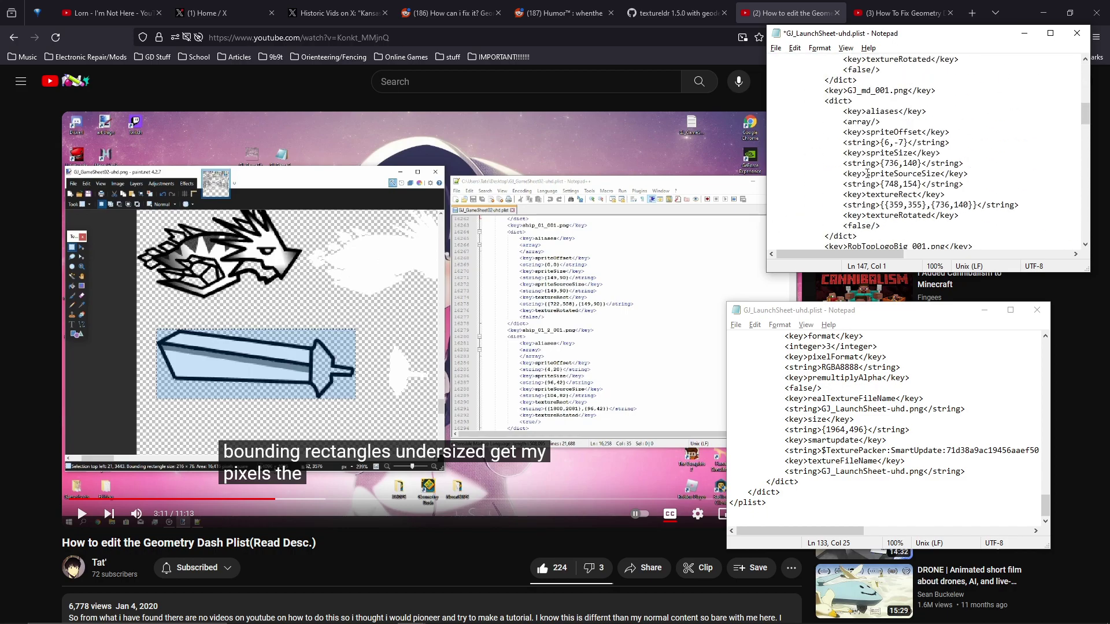
pyautogui.hotkey('ctrl', 'z')
pyautogui.click(866, 184)
pyautogui.scroll(20, 822, 173)
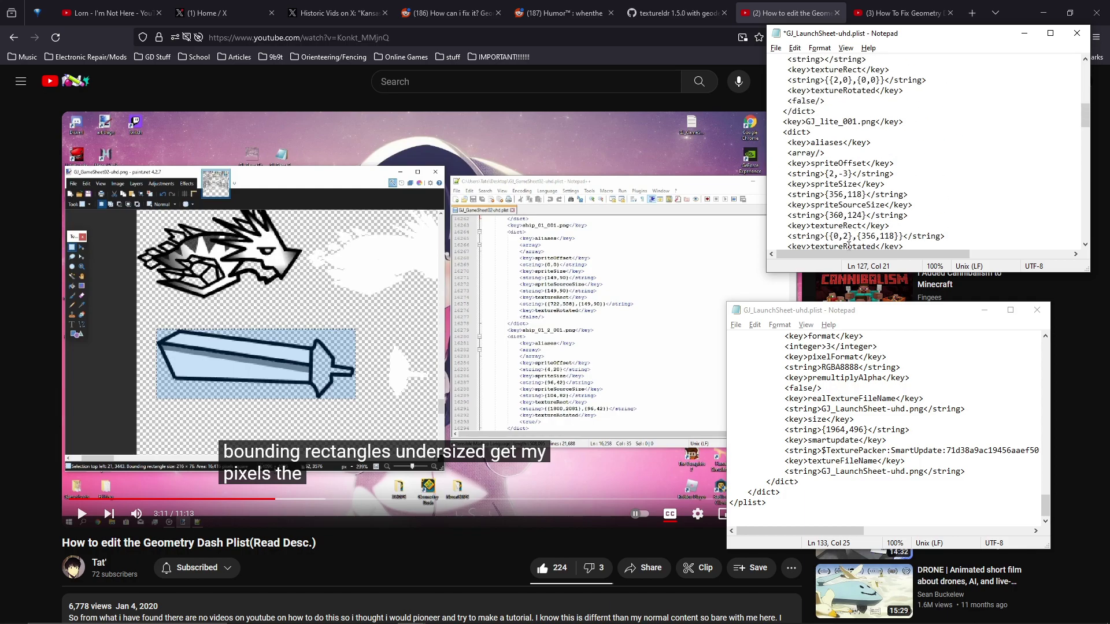
pyautogui.scroll(10, 798, 236)
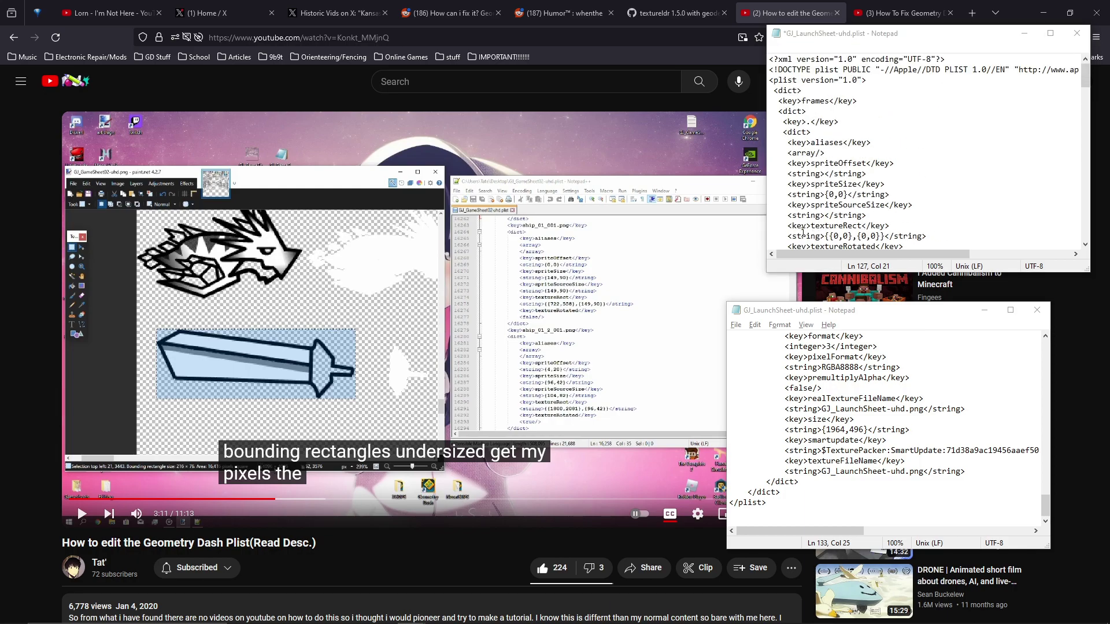
# Paste the copied original plist text into a new blank Notepad document and place its window beside the pack's plist.
pyautogui.press('super')
pyautogui.write('notepad')
pyautogui.press('Return')
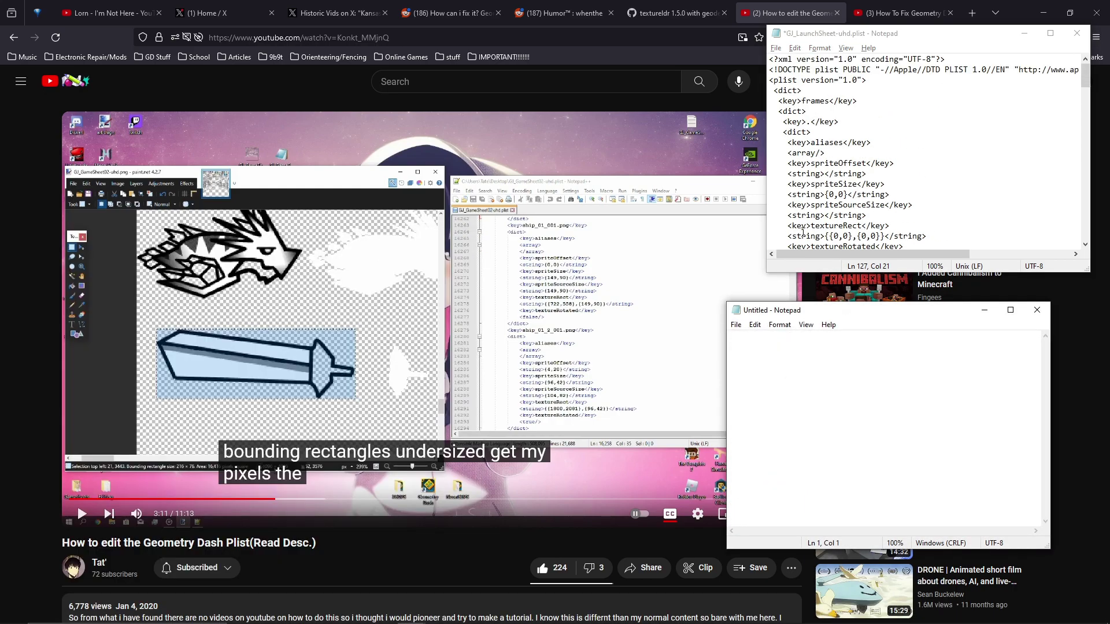
pyautogui.click(885, 428)
pyautogui.hotkey('ctrl', 'v')
pyautogui.moveTo(810, 313); pyautogui.dragTo(474, 39)
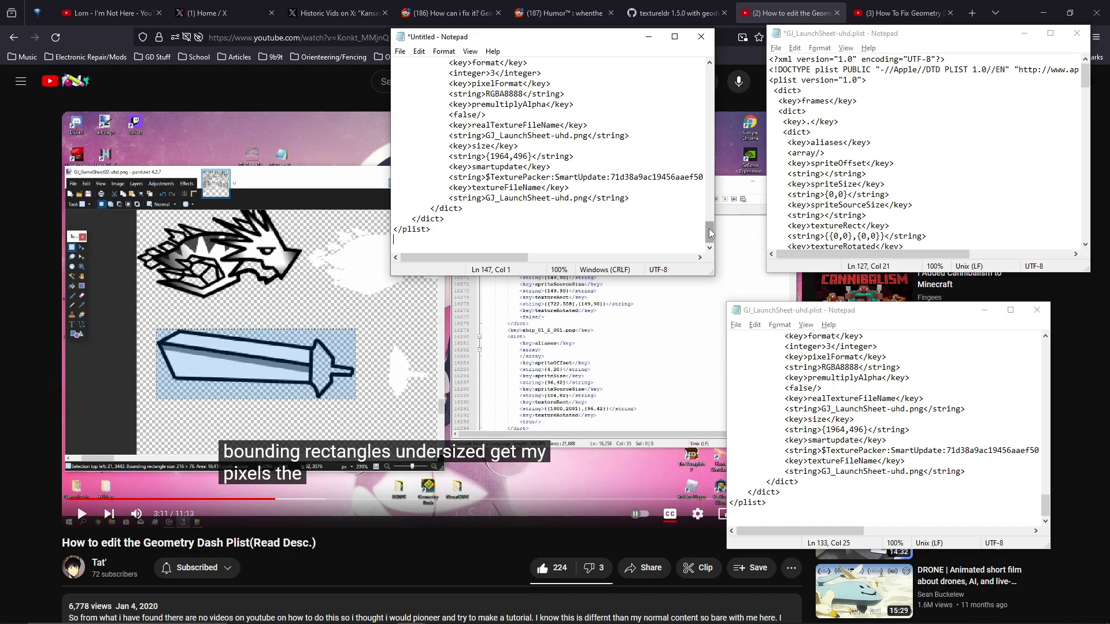
# Compare the opening frame entries of the pasted original text with those in the pack's GJ_LaunchSheet-uhd.plist.
pyautogui.moveTo(711, 233); pyautogui.dragTo(700, 59)
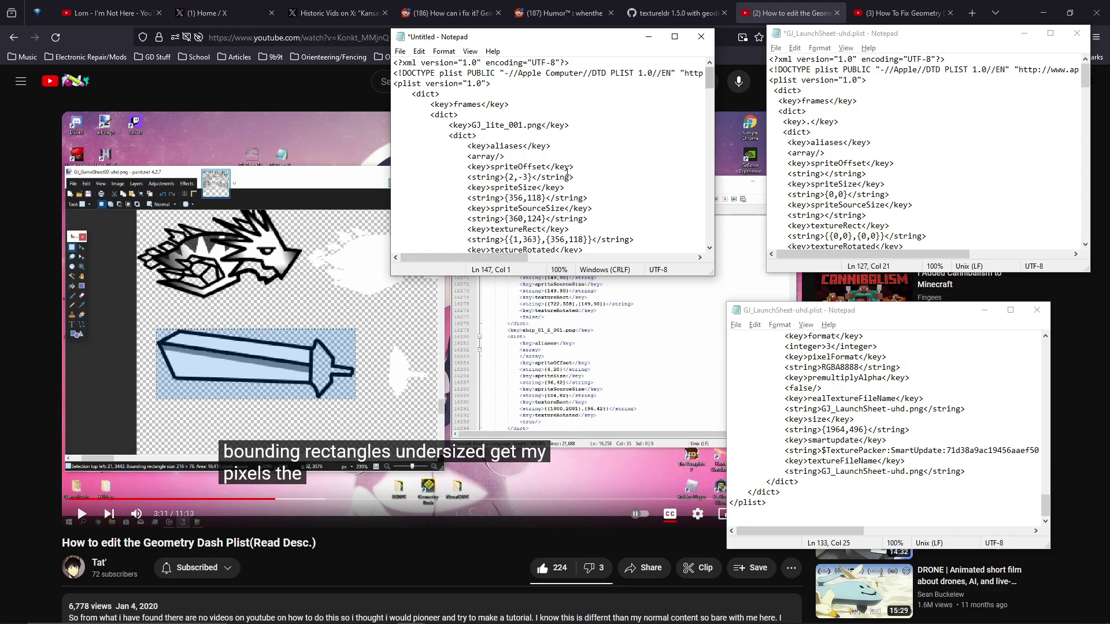
pyautogui.scroll(-1, 846, 178)
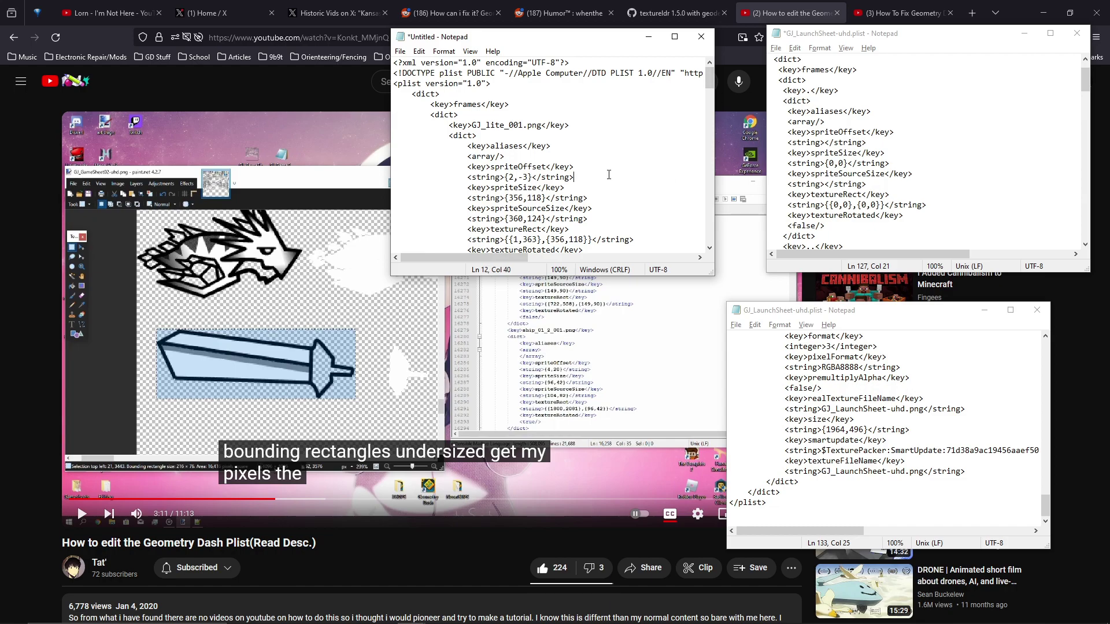
pyautogui.click(702, 37)
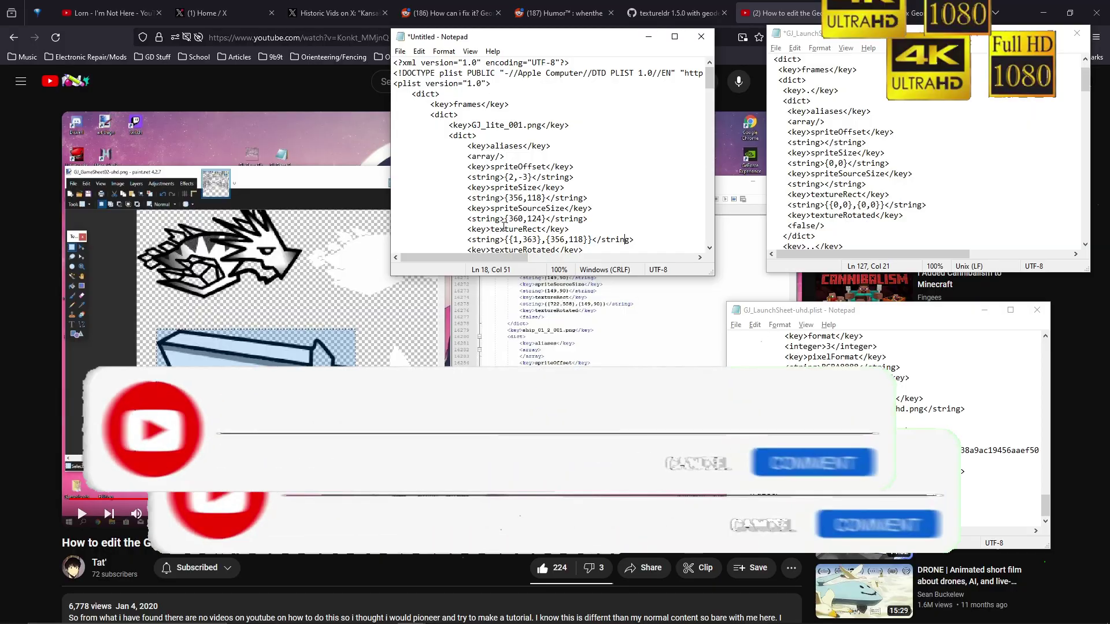
pyautogui.moveTo(460, 604)
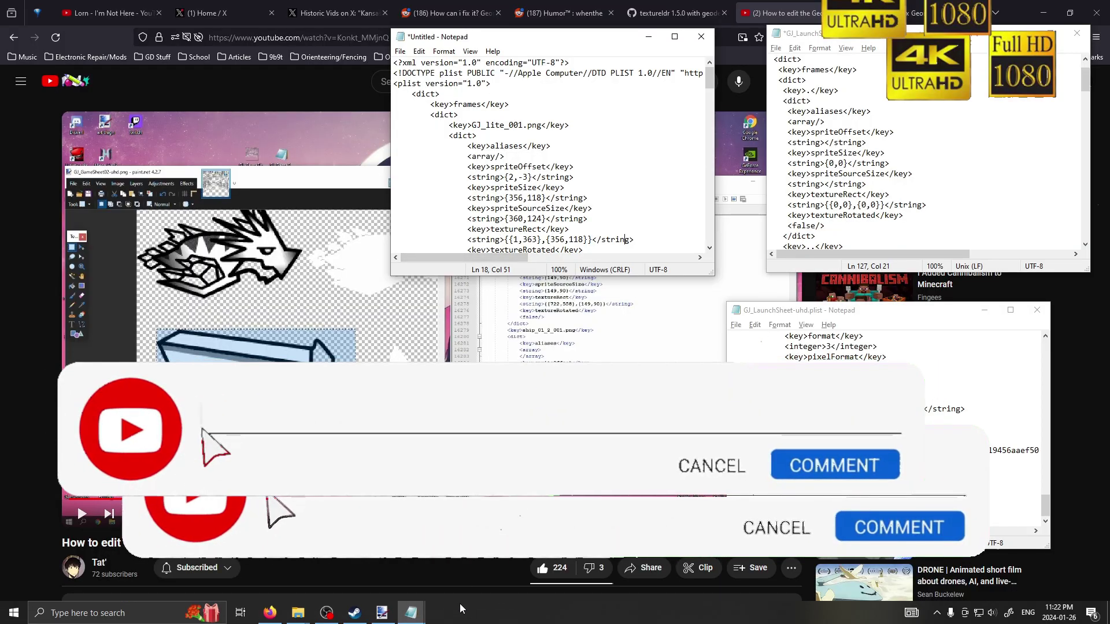